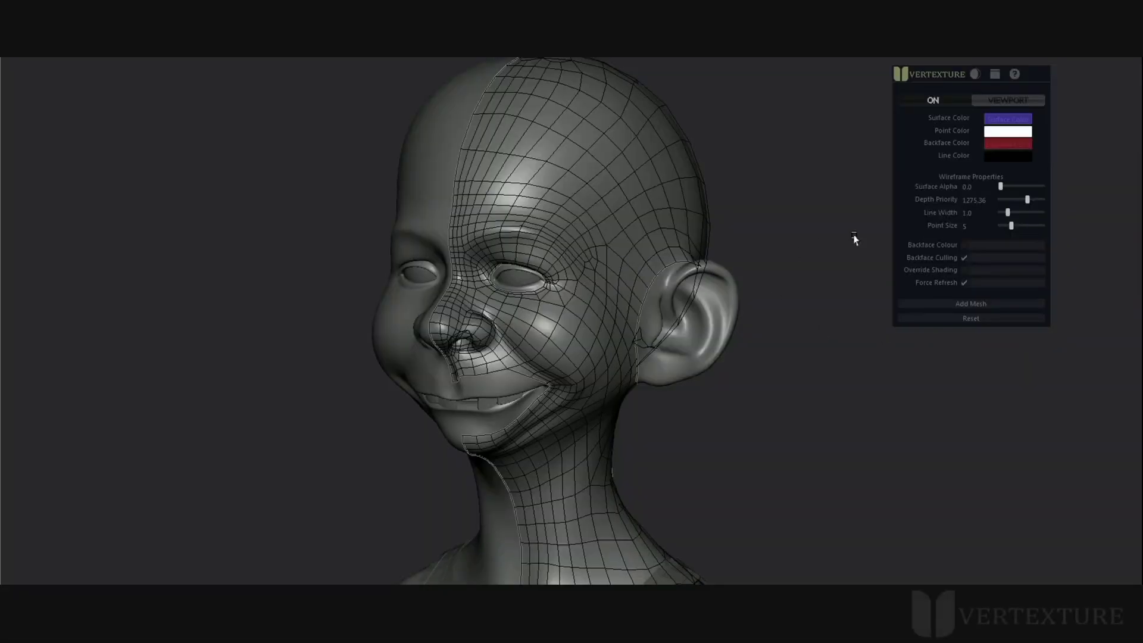
# Set the head wireframe's line width to 1.83 and surface alpha to 0.71, enable Backface Colour, and inspect the mouth and nose area.
pyautogui.moveTo(1009, 217); pyautogui.dragTo(1032, 188)
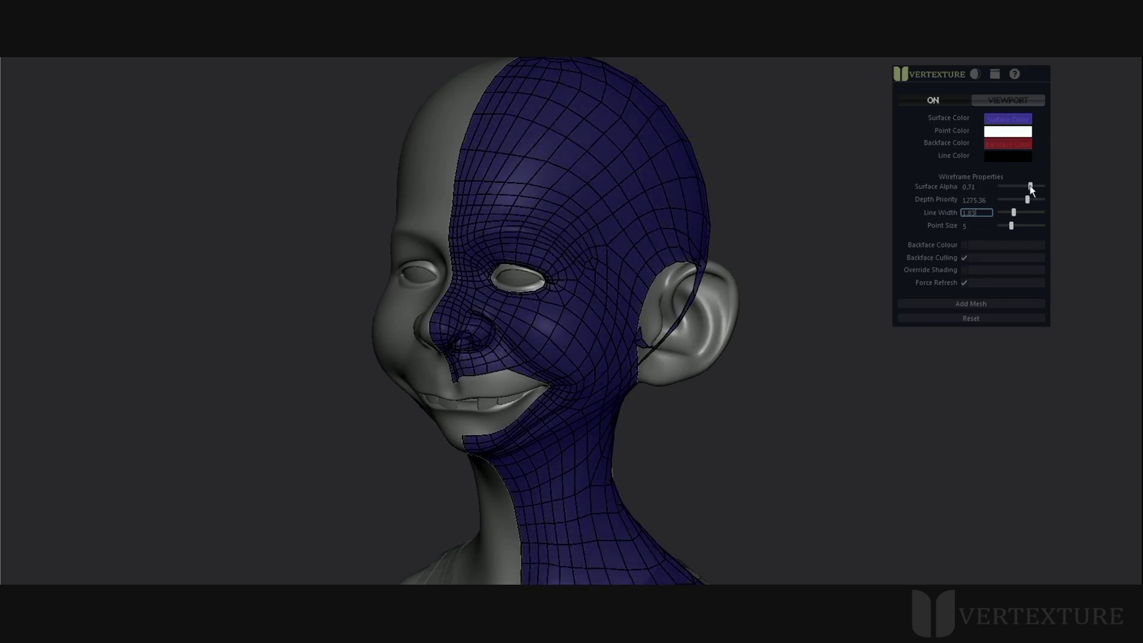
pyautogui.click(965, 246)
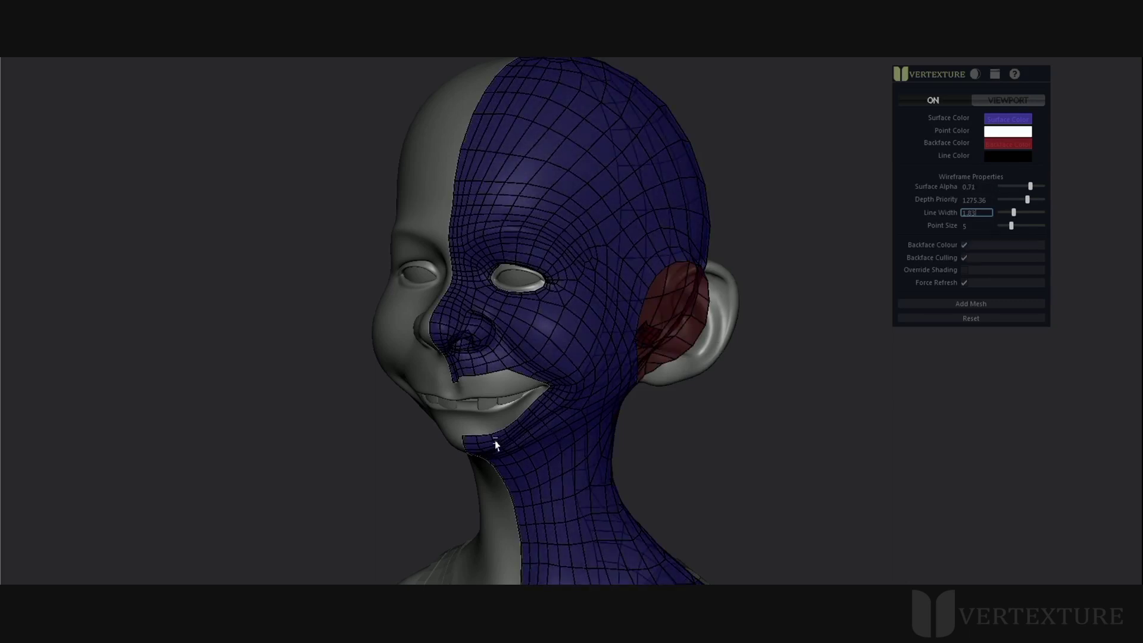
pyautogui.keyDown('alt'); pyautogui.moveTo(497, 444); pyautogui.dragTo(481, 399, button='middle'); pyautogui.keyUp('alt')
pyautogui.keyDown('alt'); pyautogui.moveTo(416, 400); pyautogui.dragTo(592, 426, button='right'); pyautogui.keyUp('alt')
pyautogui.keyDown('alt'); pyautogui.moveTo(476, 411); pyautogui.dragTo(507, 396); pyautogui.keyUp('alt')
pyautogui.keyDown('alt'); pyautogui.moveTo(250, 349); pyautogui.dragTo(359, 349, button='right'); pyautogui.keyUp('alt')
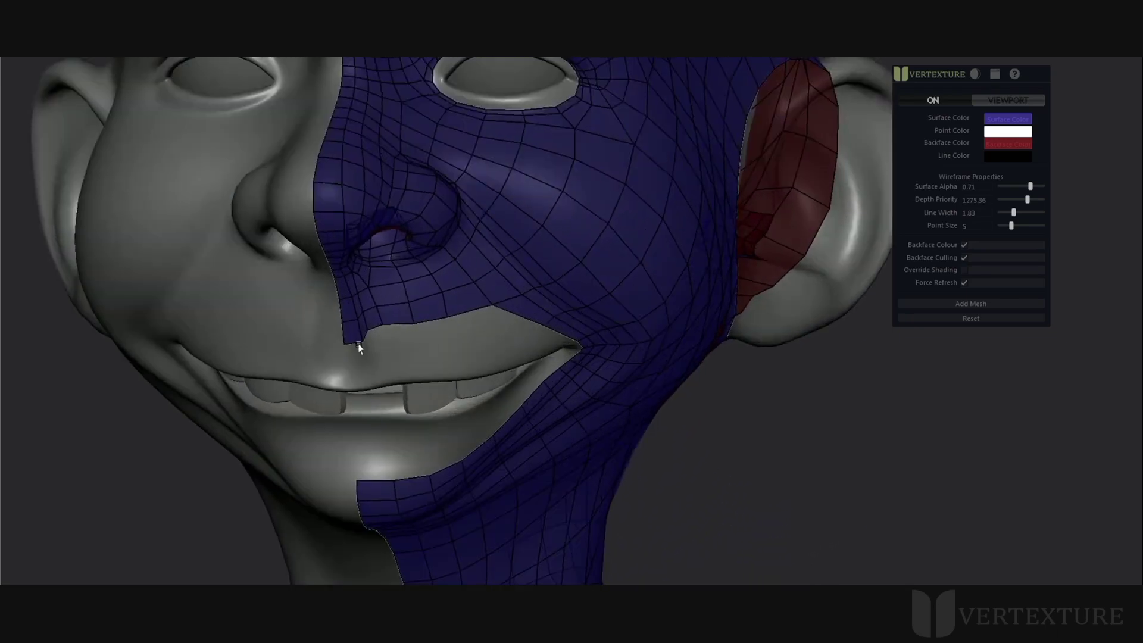
pyautogui.scroll(-2, 359, 348)
pyautogui.keyDown('alt'); pyautogui.moveTo(539, 323); pyautogui.dragTo(543, 306); pyautogui.keyUp('alt')
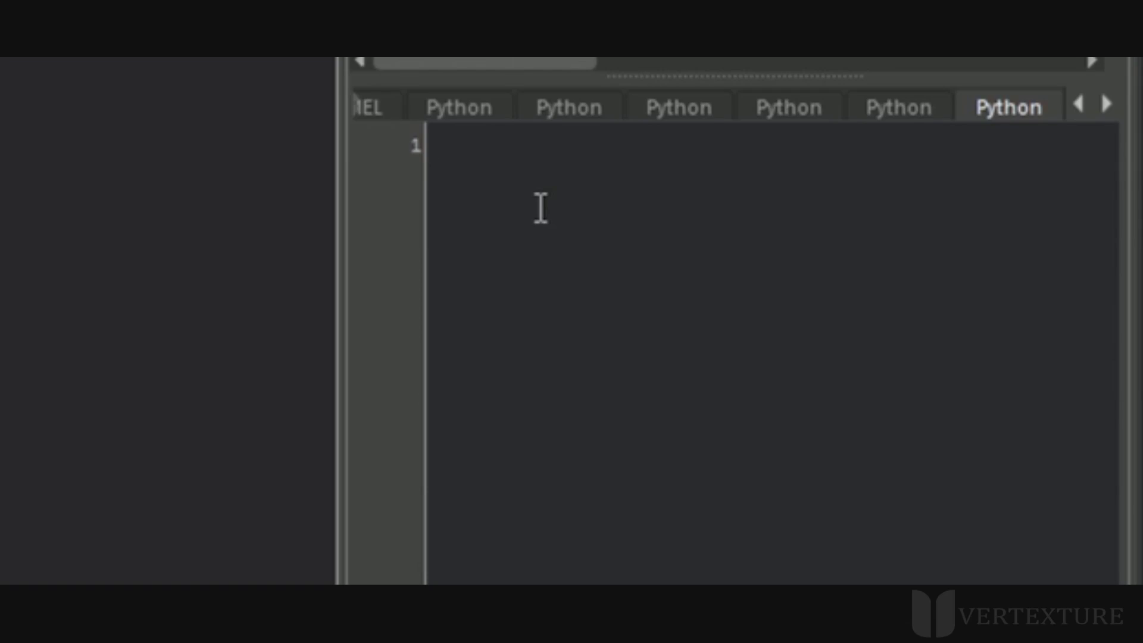
# Write the Python lines "import zi_wireframe" and "zi_wireframe.main()" in the script editor and run them to open the wireframe tool.
pyautogui.write('port zi_wi')
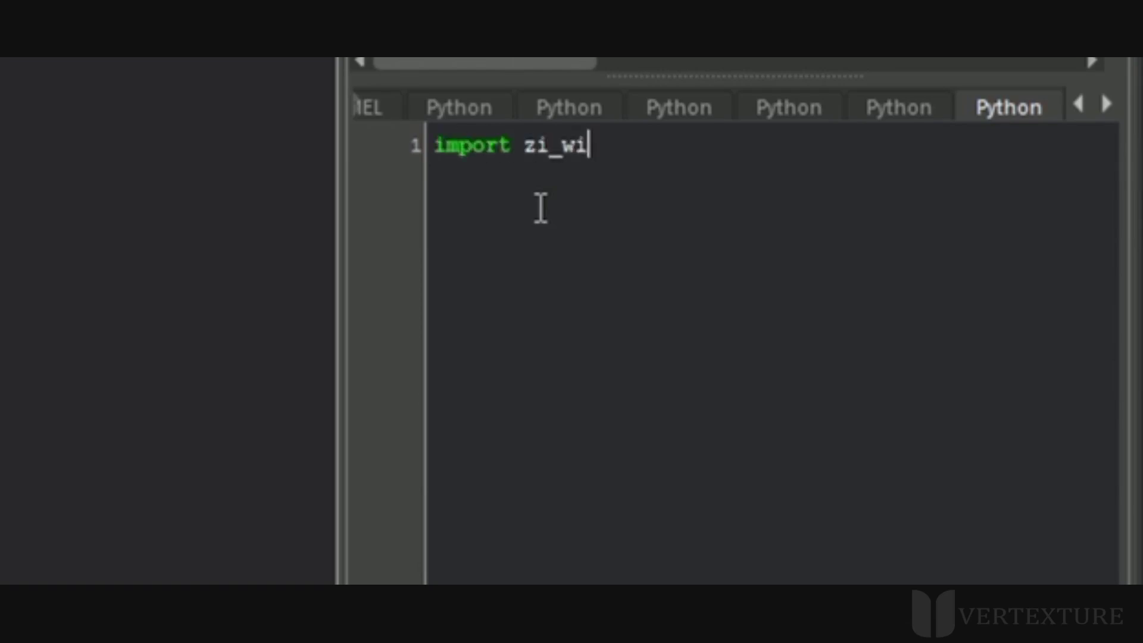
pyautogui.write('reframe')
pyautogui.press('Return')
pyautogui.write('zi_')
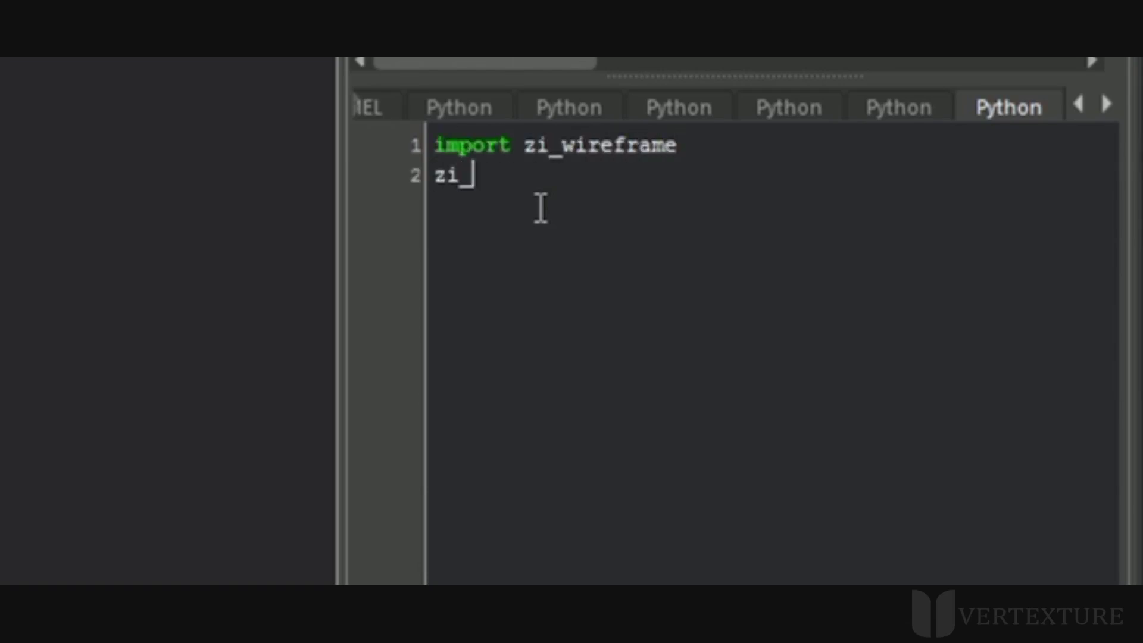
pyautogui.write('wireframe.main()')
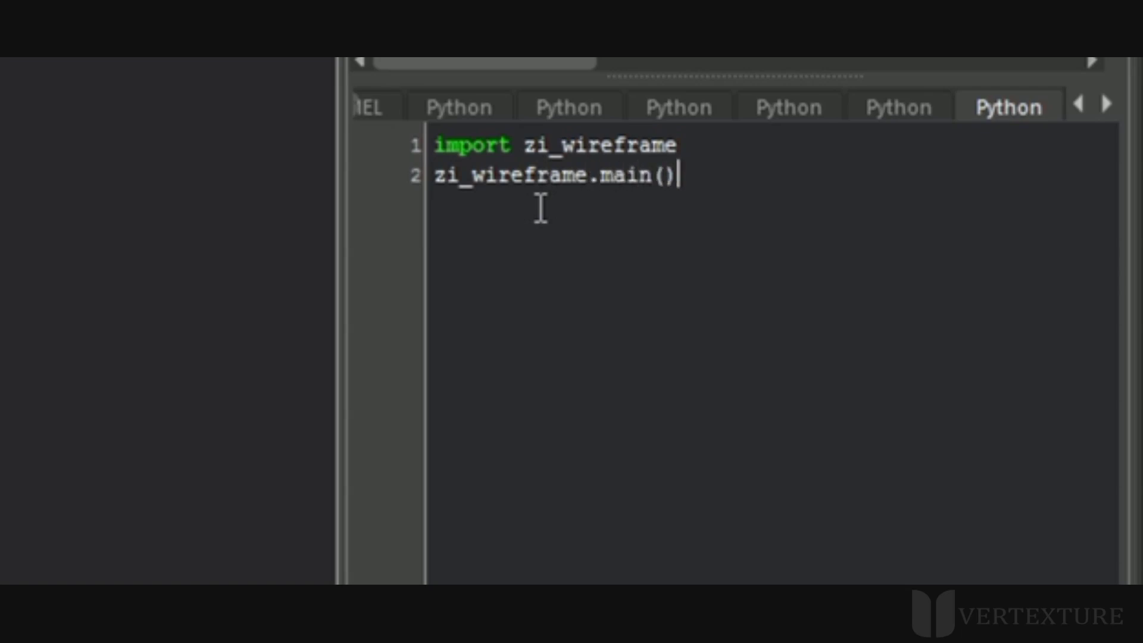
pyautogui.hotkey('ctrl', 'a')
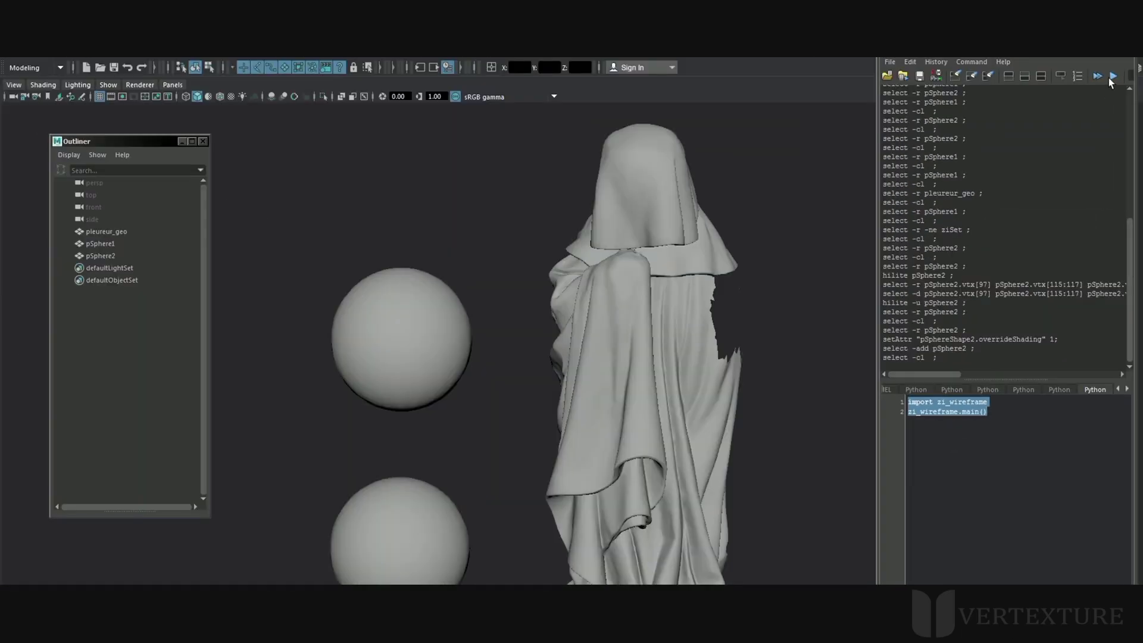
pyautogui.click(1111, 77)
pyautogui.moveTo(732, 148); pyautogui.dragTo(759, 112)
# Select the upper sphere and switch the viewport renderer to Vertexture Viewport.
pyautogui.keyDown('alt'); pyautogui.moveTo(630, 203); pyautogui.dragTo(382, 186); pyautogui.keyUp('alt')
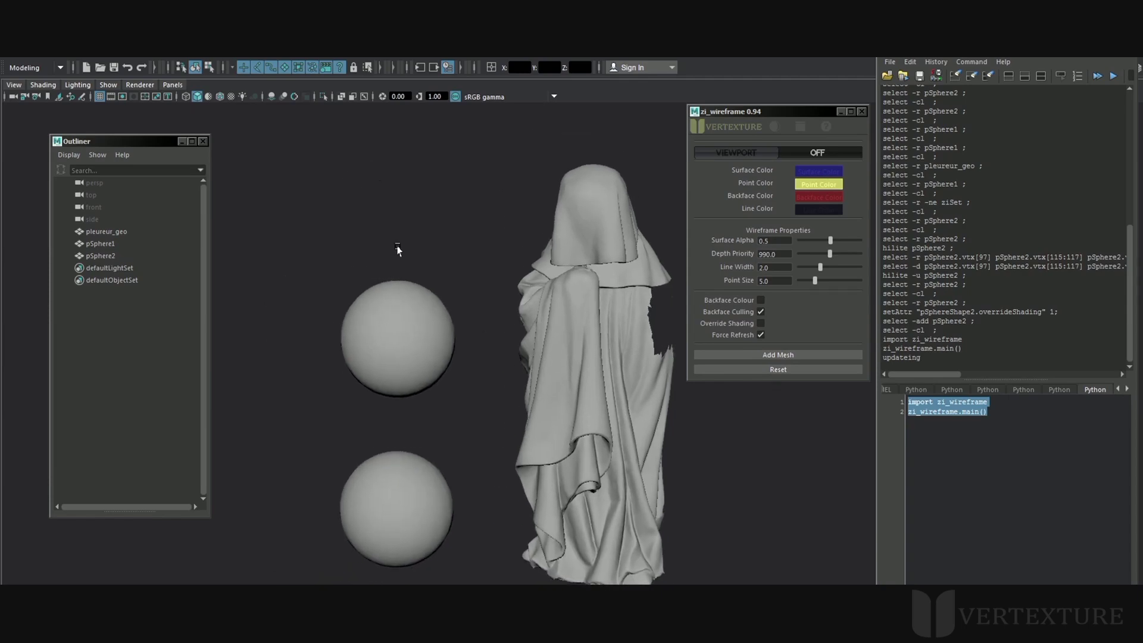
pyautogui.click(379, 315)
pyautogui.keyDown('alt'); pyautogui.moveTo(331, 355); pyautogui.dragTo(293, 223); pyautogui.keyUp('alt')
pyautogui.click(139, 84)
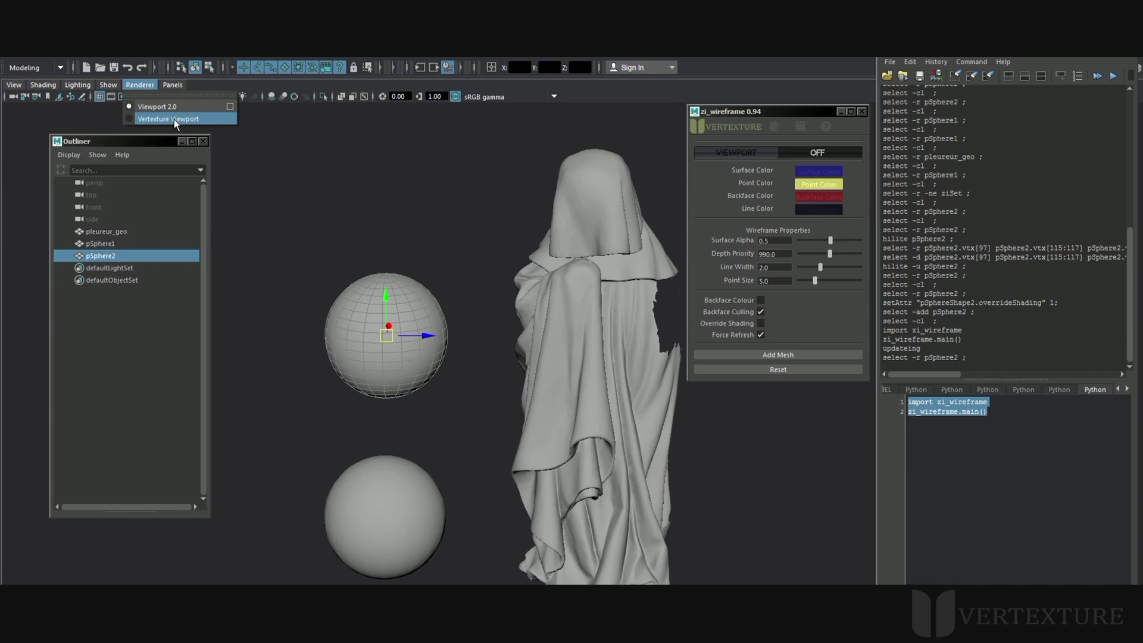
pyautogui.click(331, 236)
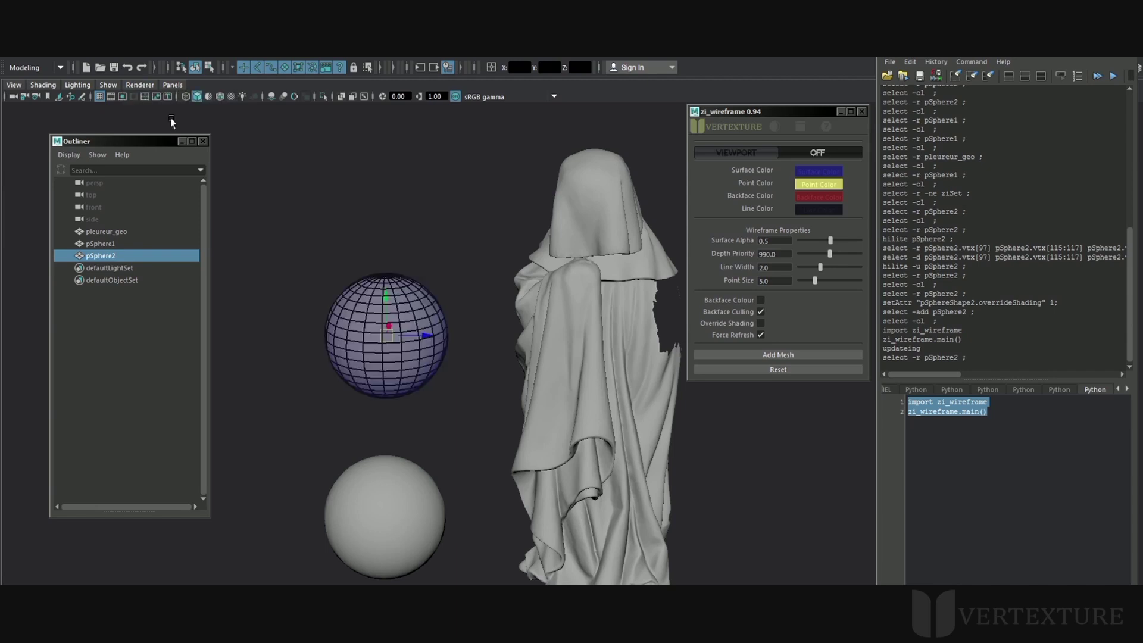
# Switch the renderer back to Viewport 2.0 and turn the Vertexture viewport on from the zi_wireframe window.
pyautogui.click(140, 85)
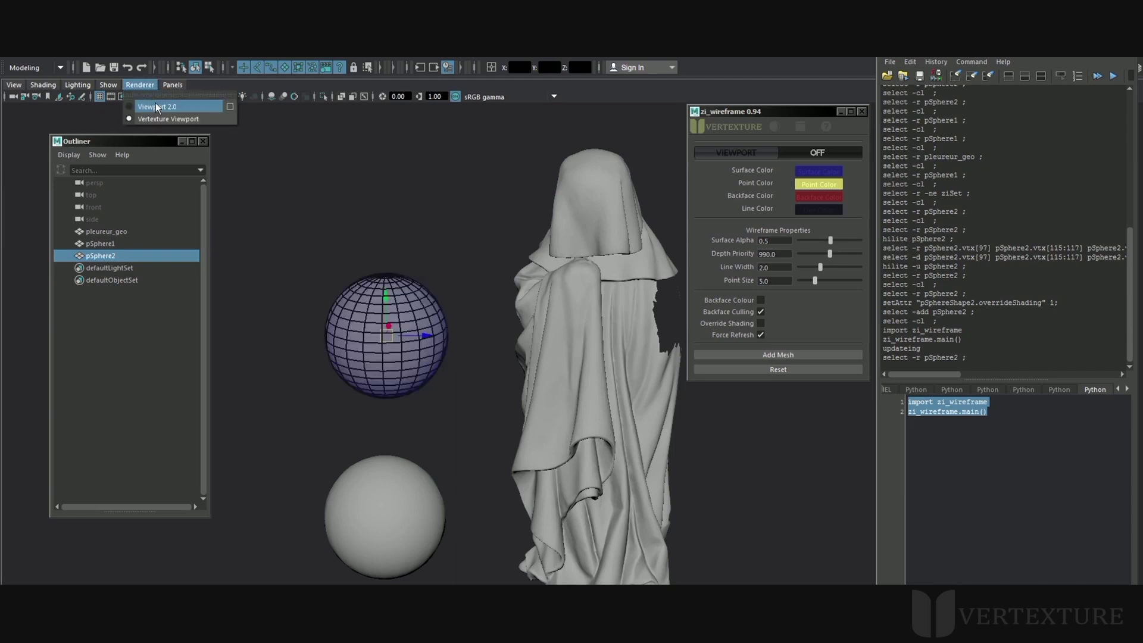
pyautogui.click(156, 105)
pyautogui.moveTo(750, 151); pyautogui.dragTo(829, 156)
# Select the lower sphere, the draped statue and the upper sphere in turn to examine how the wireframe display follows the selection.
pyautogui.keyDown('alt'); pyautogui.moveTo(381, 317); pyautogui.dragTo(437, 293, button='middle'); pyautogui.keyUp('alt')
pyautogui.keyDown('alt'); pyautogui.moveTo(437, 294); pyautogui.dragTo(465, 291, button='right'); pyautogui.keyUp('alt')
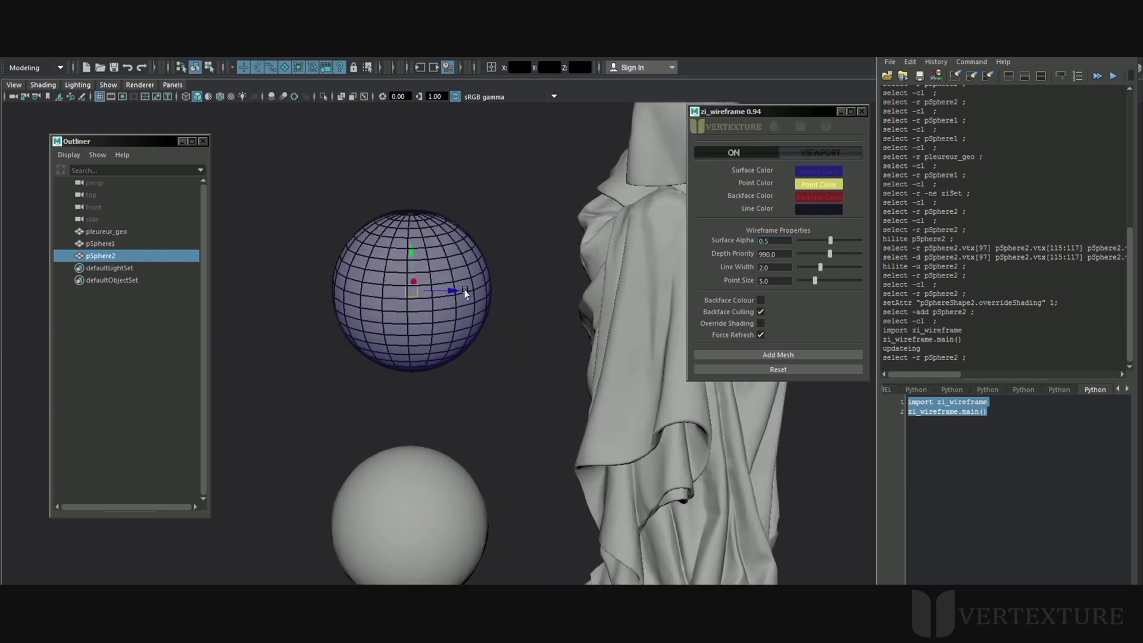
pyautogui.keyDown('alt'); pyautogui.moveTo(465, 291); pyautogui.dragTo(468, 238, button='middle'); pyautogui.keyUp('alt')
pyautogui.click(436, 423)
pyautogui.keyDown('alt'); pyautogui.moveTo(469, 348); pyautogui.dragTo(383, 406, button='middle'); pyautogui.keyUp('alt')
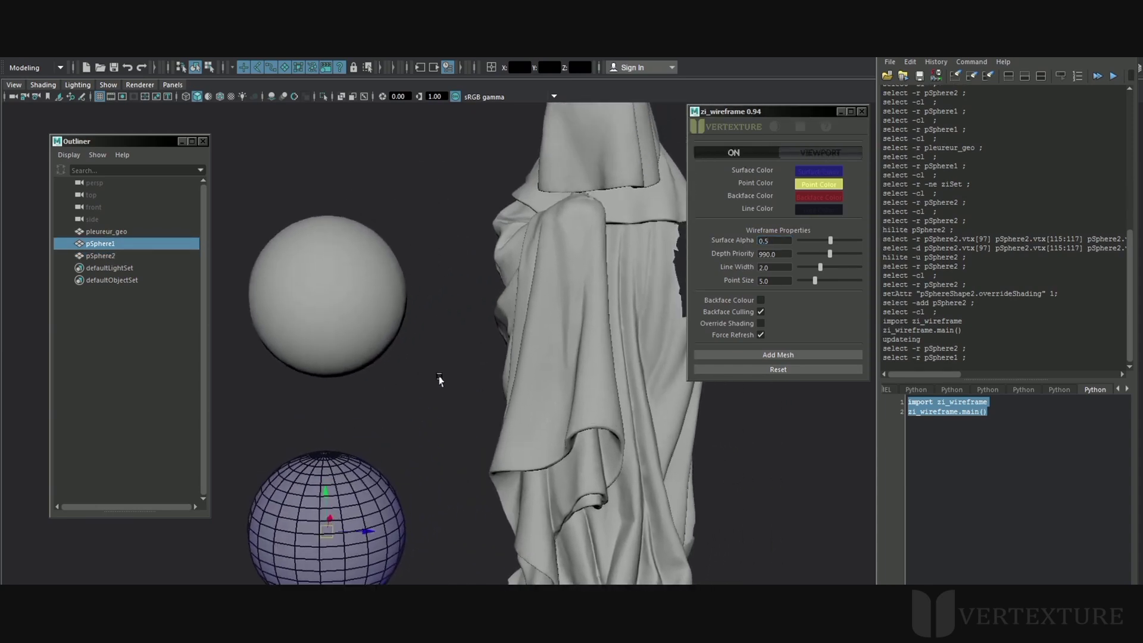
pyautogui.click(531, 340)
pyautogui.click(381, 312)
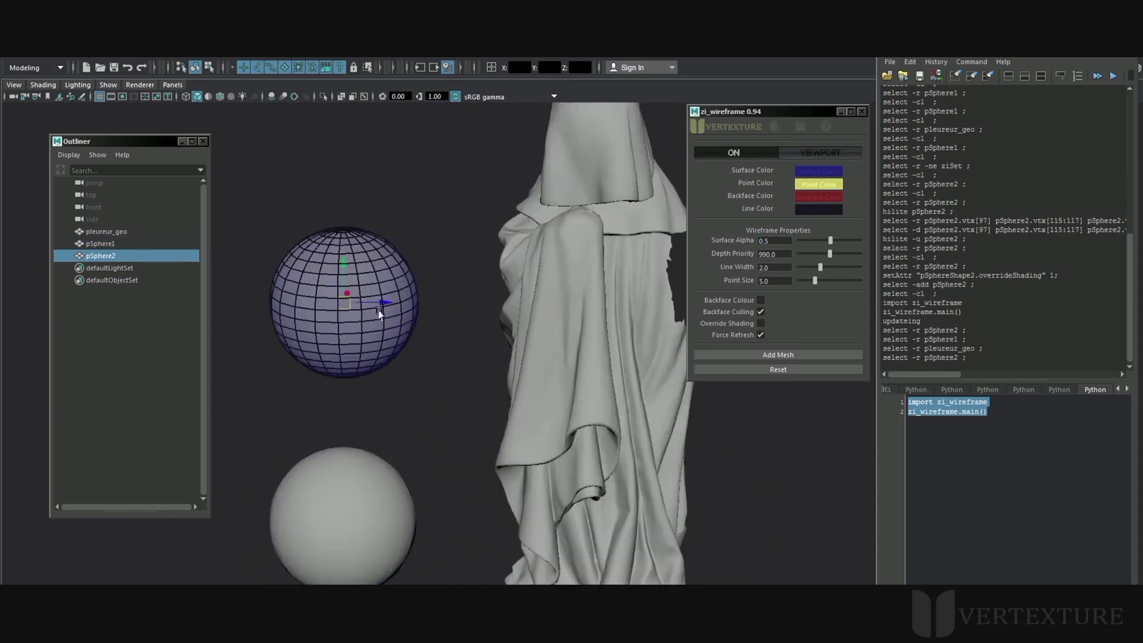
pyautogui.click(354, 454)
pyautogui.click(536, 332)
pyautogui.click(364, 289)
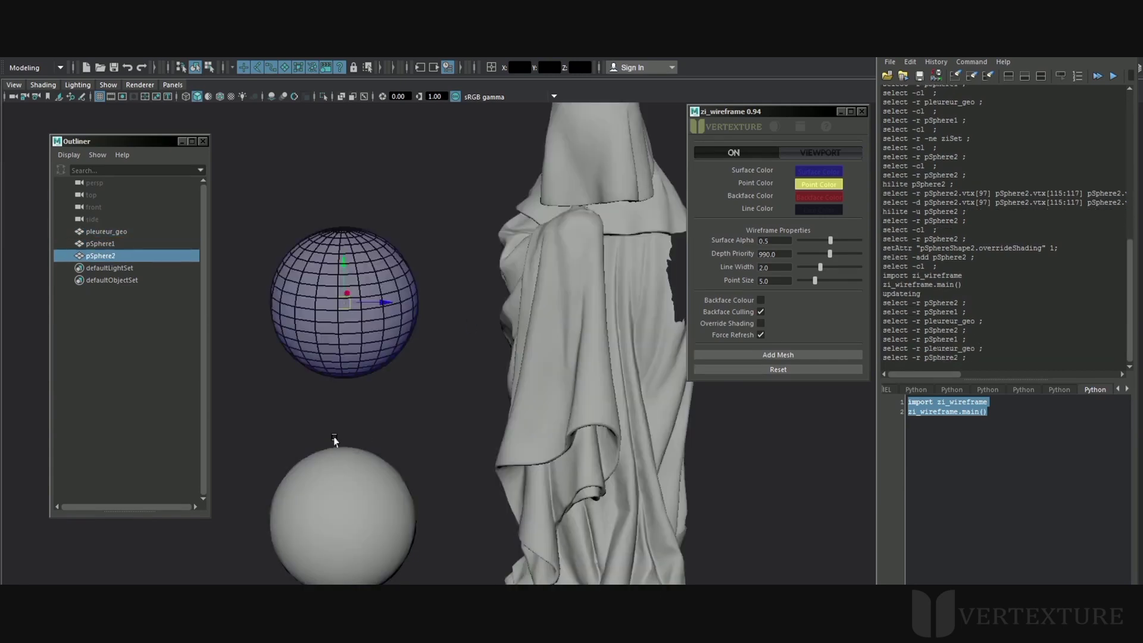
pyautogui.click(331, 456)
# Add the upper sphere as the wireframe tool's mesh and expand ziSet in the Outliner to show its member.
pyautogui.click(314, 322)
pyautogui.keyDown('alt'); pyautogui.moveTo(321, 316); pyautogui.dragTo(374, 295); pyautogui.keyUp('alt')
pyautogui.click(766, 355)
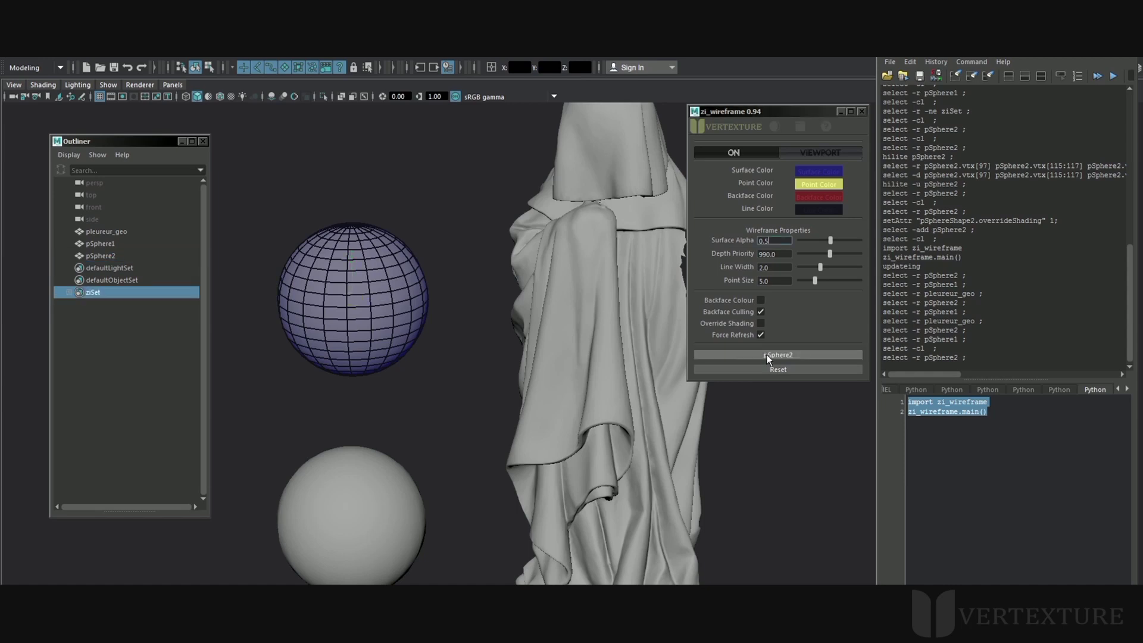
pyautogui.click(70, 292)
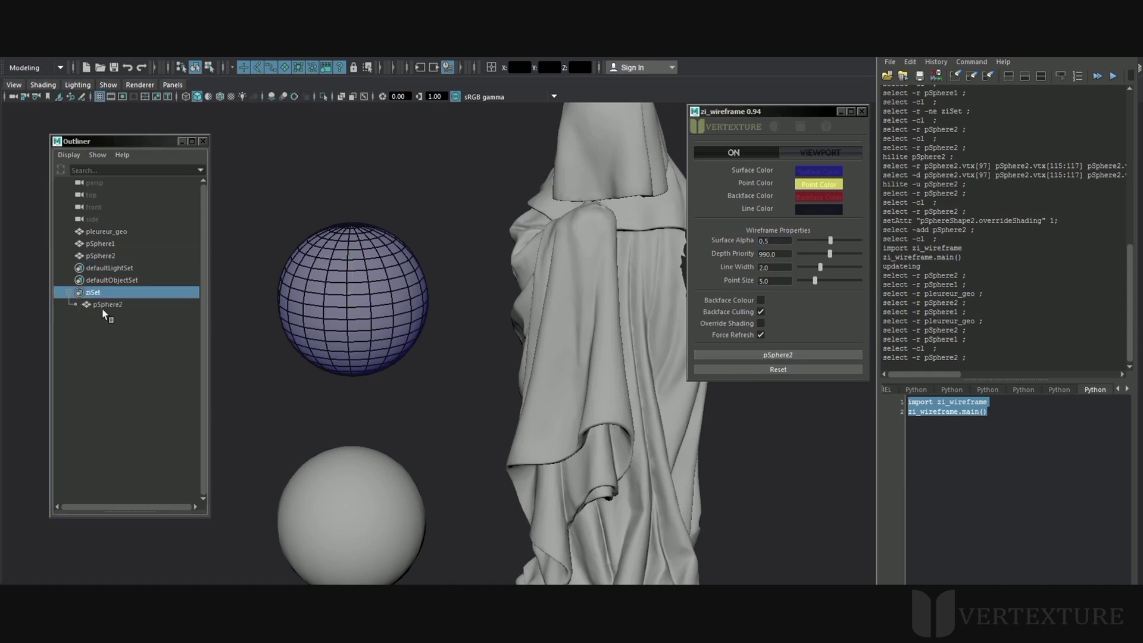
# Select and deselect the lower sphere and the statue to check how the wireframe display behaves with the upper sphere added.
pyautogui.click(235, 390)
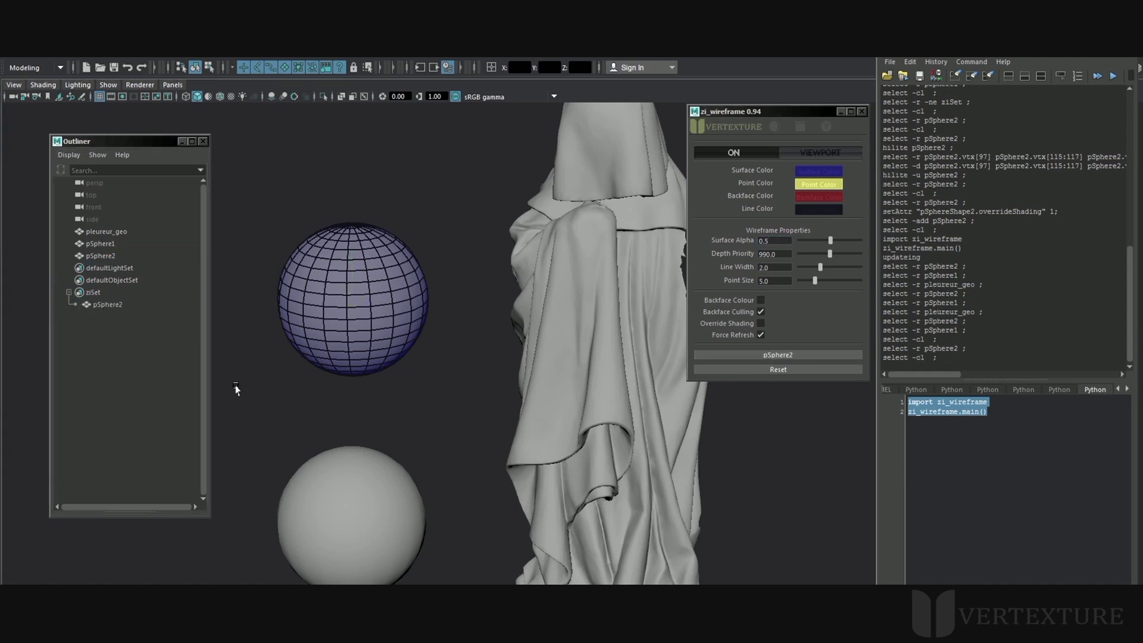
pyautogui.click(298, 478)
pyautogui.click(258, 448)
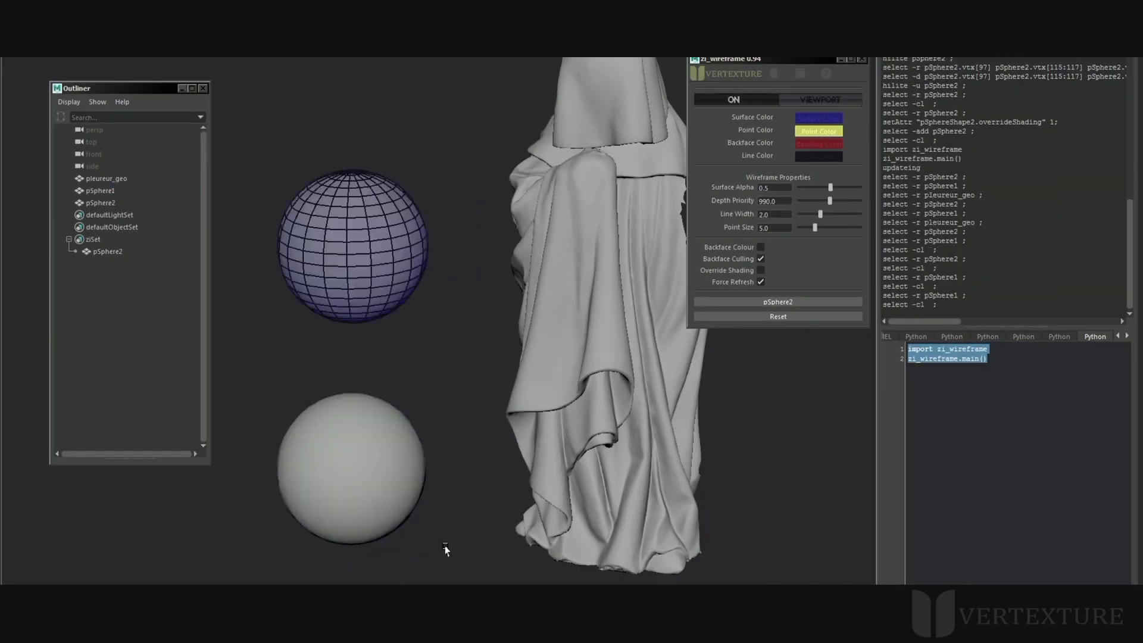
pyautogui.click(543, 384)
pyautogui.click(474, 364)
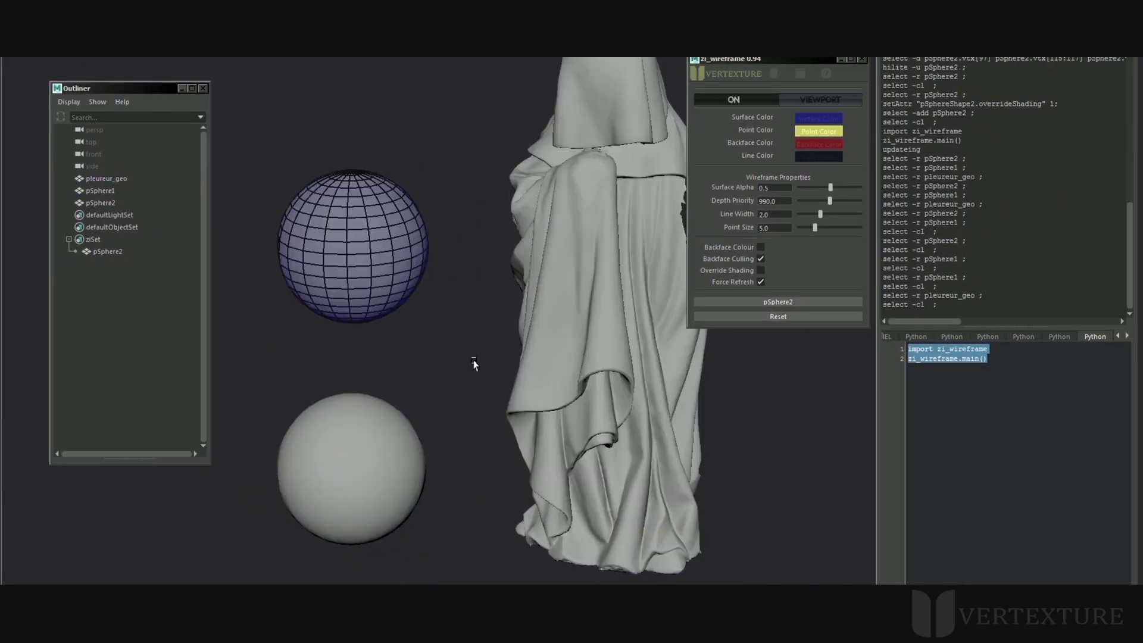
pyautogui.click(411, 428)
pyautogui.click(451, 361)
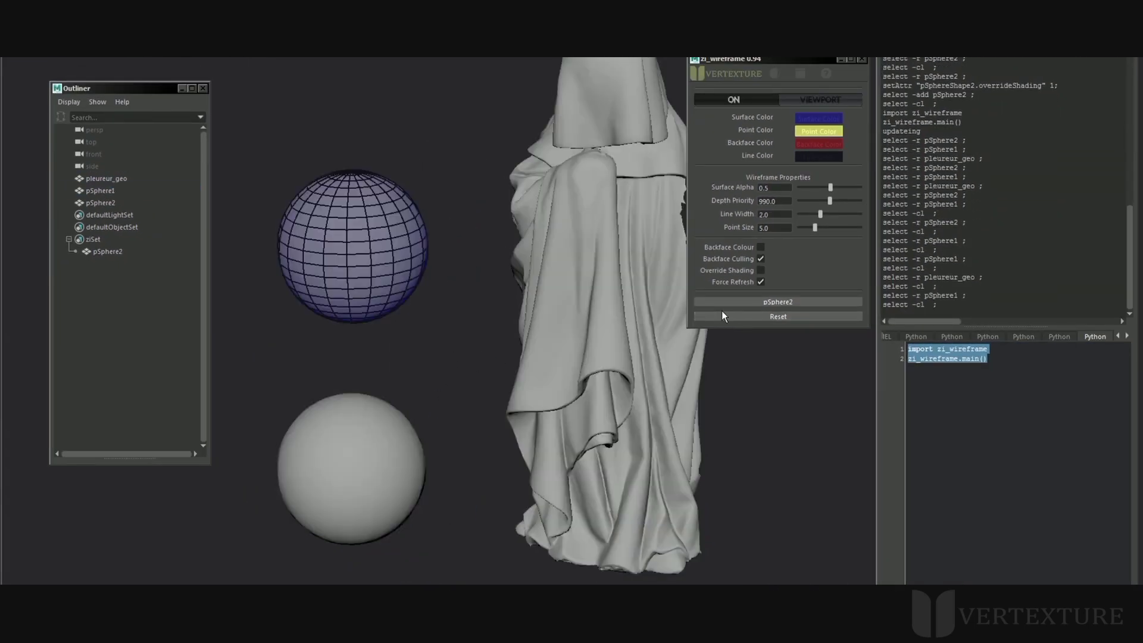
pyautogui.click(591, 301)
pyautogui.click(467, 333)
pyautogui.keyDown('alt'); pyautogui.moveTo(467, 333); pyautogui.dragTo(447, 300); pyautogui.keyUp('alt')
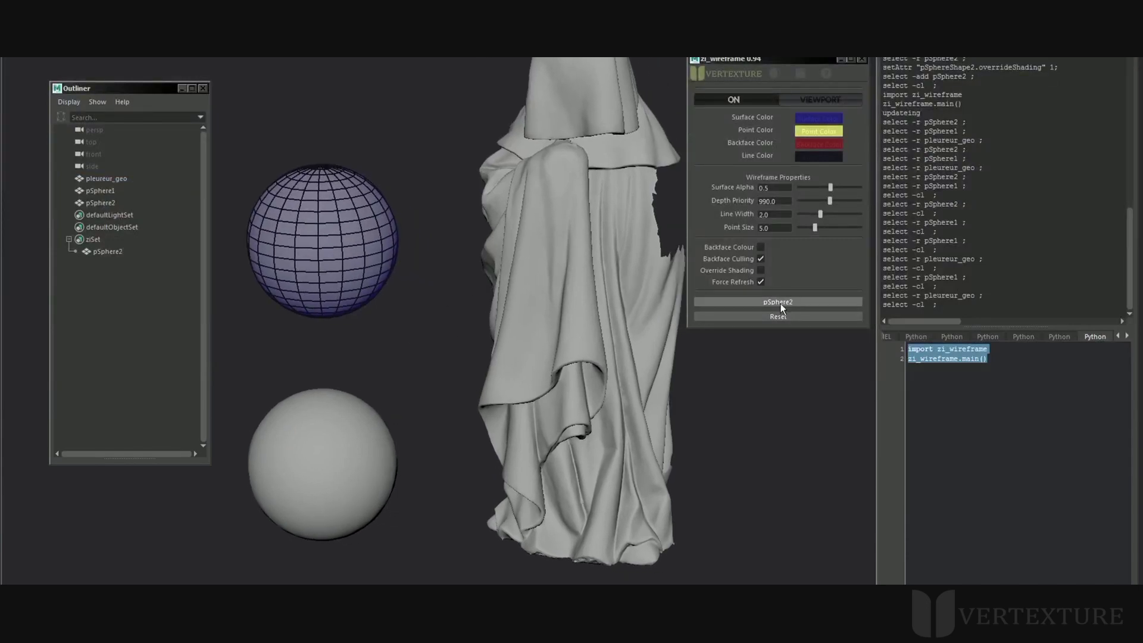
# Remove the upper sphere from the wireframe tool's mesh assignment, then select each sphere and clear the selection.
pyautogui.click(781, 303)
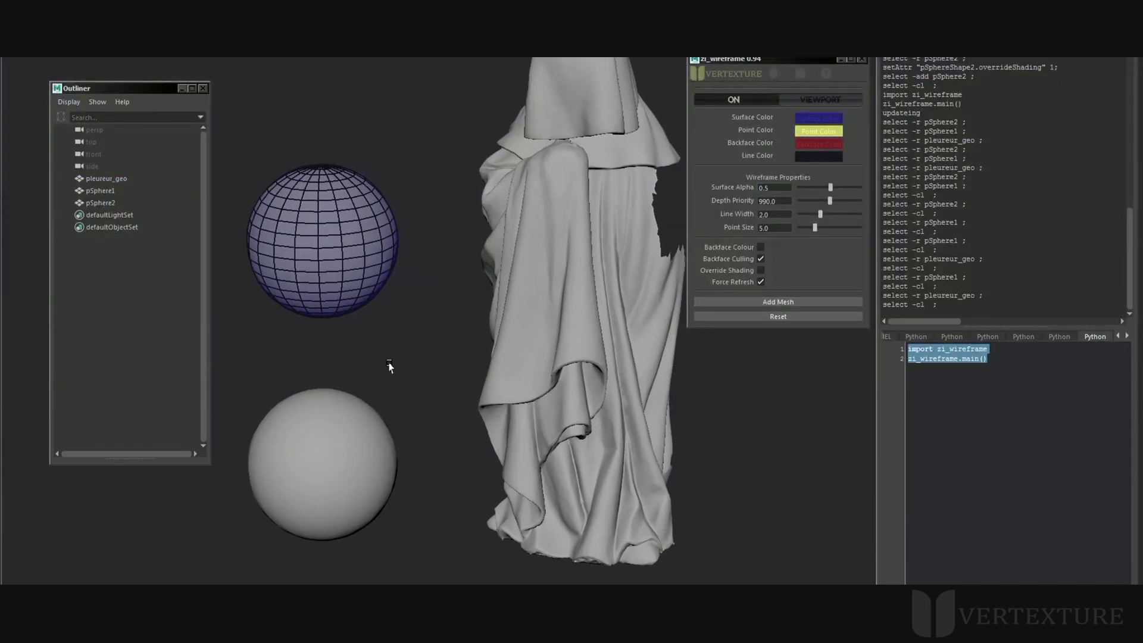
pyautogui.click(348, 424)
pyautogui.moveTo(349, 424); pyautogui.dragTo(338, 437)
pyautogui.click(327, 262)
pyautogui.click(427, 343)
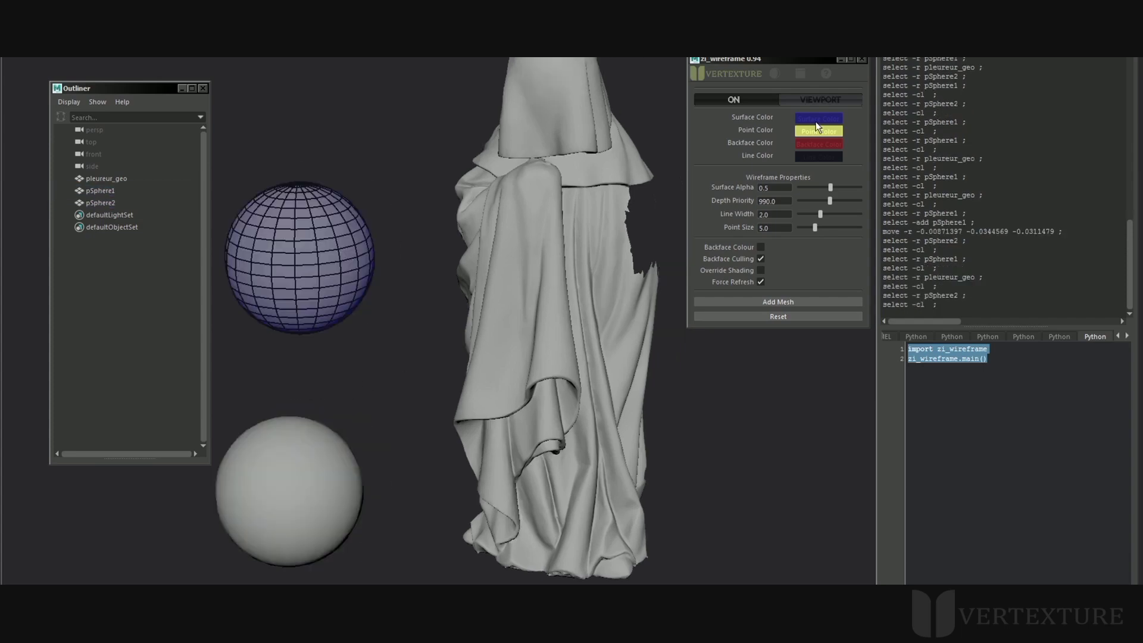
# Set the wireframe surface colour to pure red (#ff0000) for the upper sphere.
pyautogui.keyDown('alt'); pyautogui.moveTo(402, 280); pyautogui.dragTo(505, 308, button='middle'); pyautogui.keyUp('alt')
pyautogui.scroll(6, 505, 309)
pyautogui.keyDown('alt'); pyautogui.moveTo(332, 247); pyautogui.dragTo(457, 287, button='middle'); pyautogui.keyUp('alt')
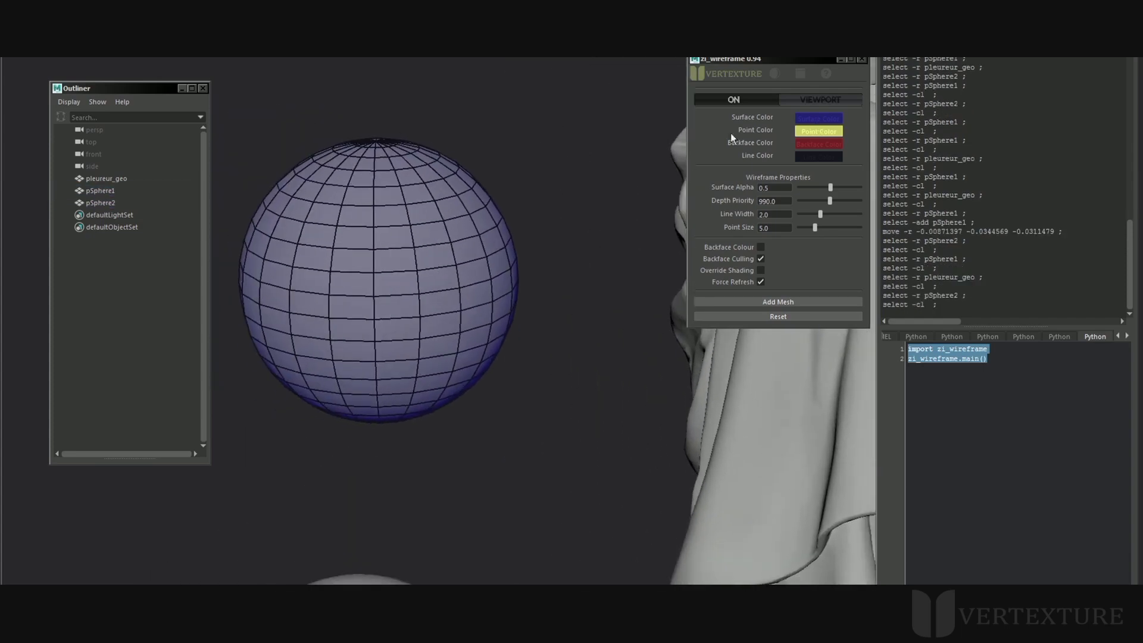
pyautogui.click(816, 117)
pyautogui.click(664, 195)
pyautogui.click(694, 196)
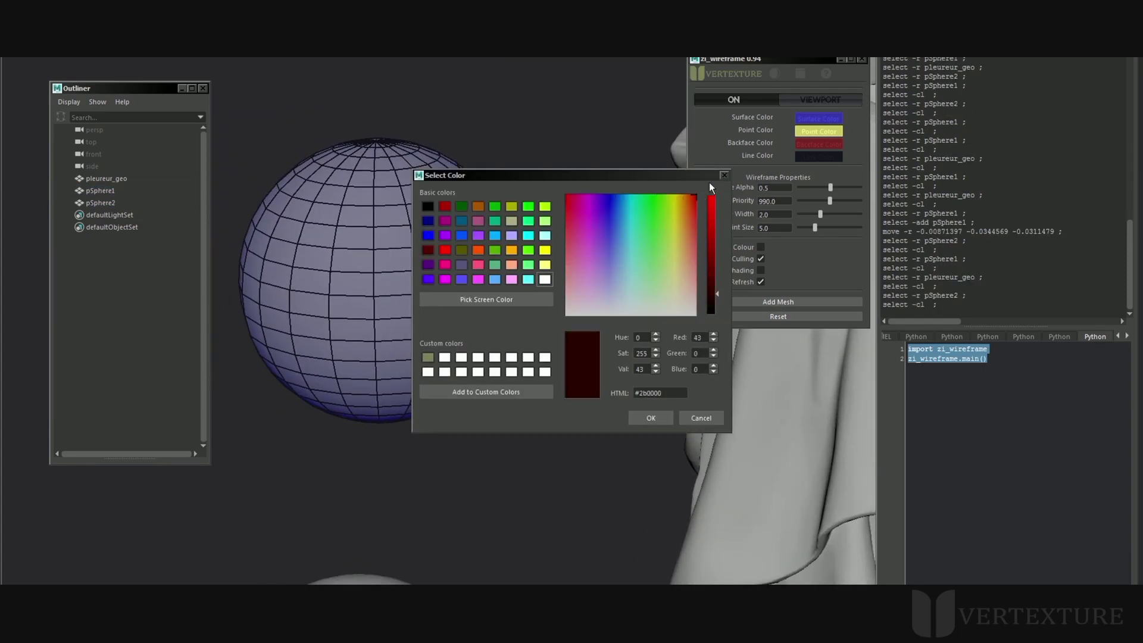
pyautogui.click(713, 224)
pyautogui.click(651, 418)
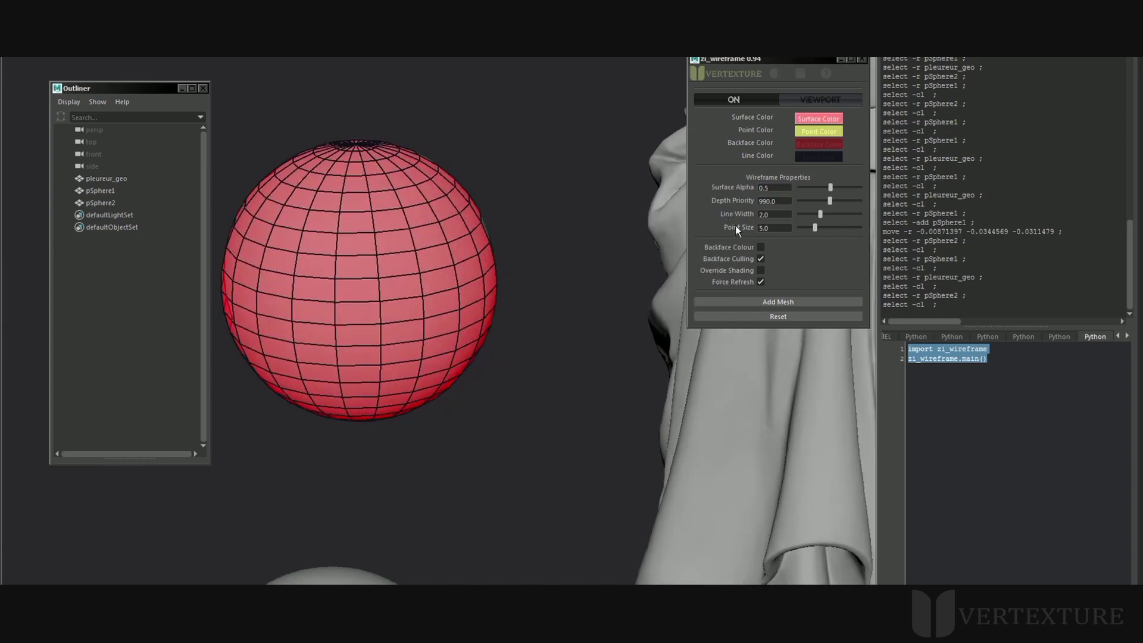
# Raise the surface alpha to 1.0 and change the wireframe surface colour to blue.
pyautogui.moveTo(823, 185); pyautogui.dragTo(862, 186)
pyautogui.click(821, 120)
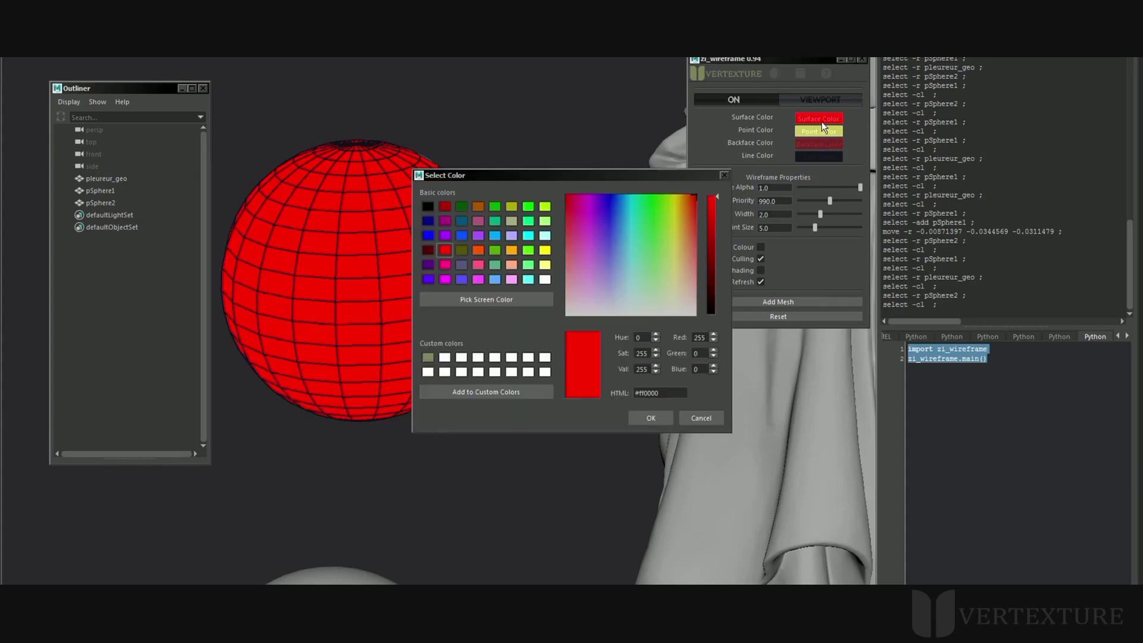
pyautogui.click(589, 197)
pyautogui.moveTo(712, 234); pyautogui.dragTo(713, 274)
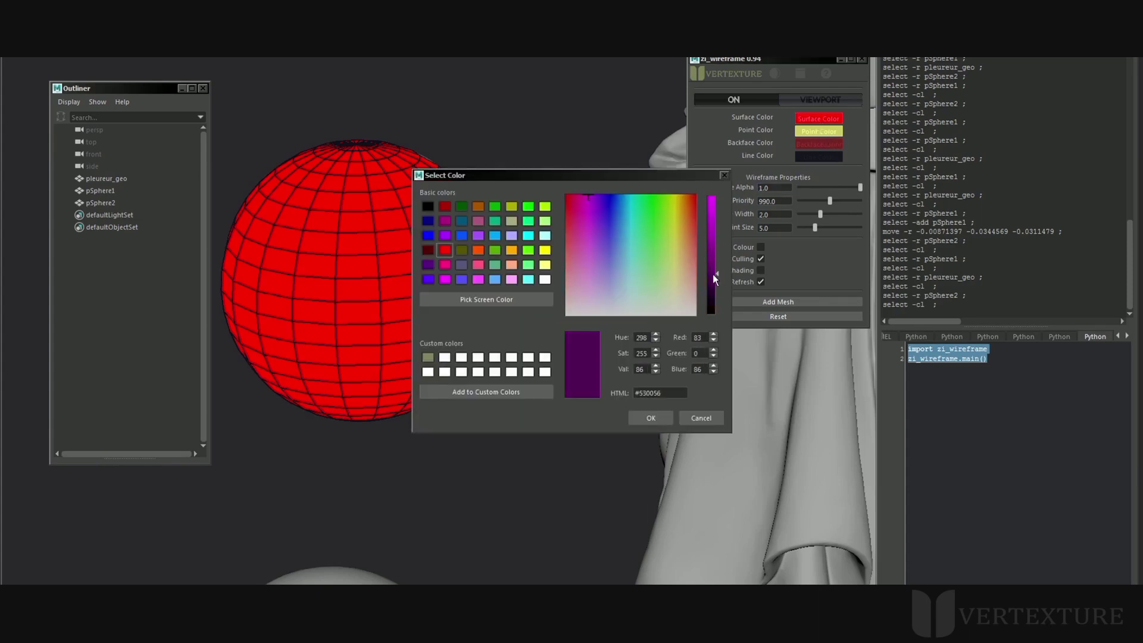
pyautogui.click(612, 200)
pyautogui.click(649, 417)
# Lower the wireframe's depth priority to 262.63 and check the result on the upper sphere.
pyautogui.keyDown('alt'); pyautogui.moveTo(523, 408); pyautogui.dragTo(498, 331, button='middle'); pyautogui.keyUp('alt')
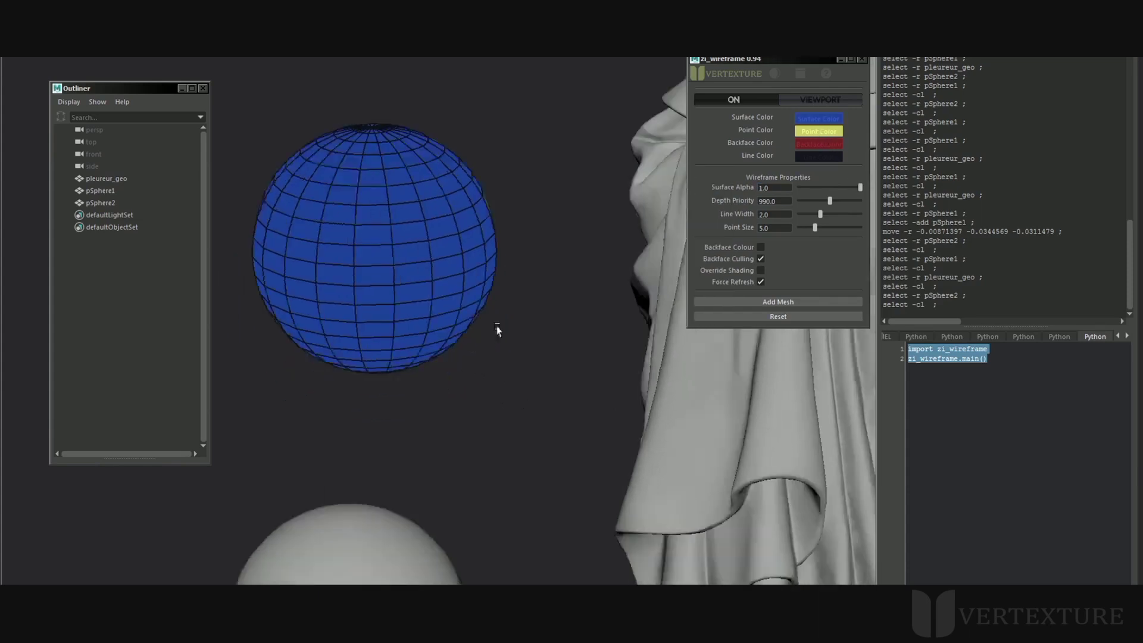
pyautogui.moveTo(498, 331)
pyautogui.keyDown('alt'); pyautogui.mouseDown(button='right')
pyautogui.moveTo(470, 331)
pyautogui.moveTo(509, 325)
pyautogui.mouseUp(button='right'); pyautogui.keyUp('alt')
pyautogui.moveTo(831, 201); pyautogui.dragTo(790, 201)
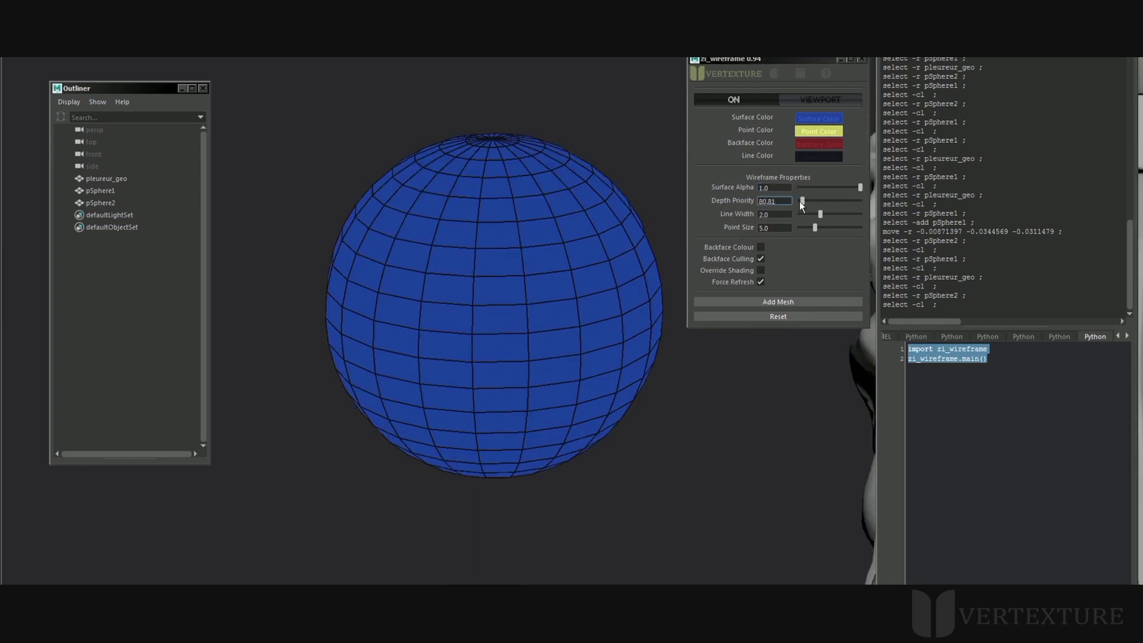
pyautogui.moveTo(807, 200); pyautogui.dragTo(808, 205)
pyautogui.keyDown('alt'); pyautogui.moveTo(512, 332); pyautogui.dragTo(460, 318, button='right'); pyautogui.keyUp('alt')
pyautogui.keyDown('alt'); pyautogui.moveTo(461, 318); pyautogui.dragTo(447, 320, button='middle'); pyautogui.keyUp('alt')
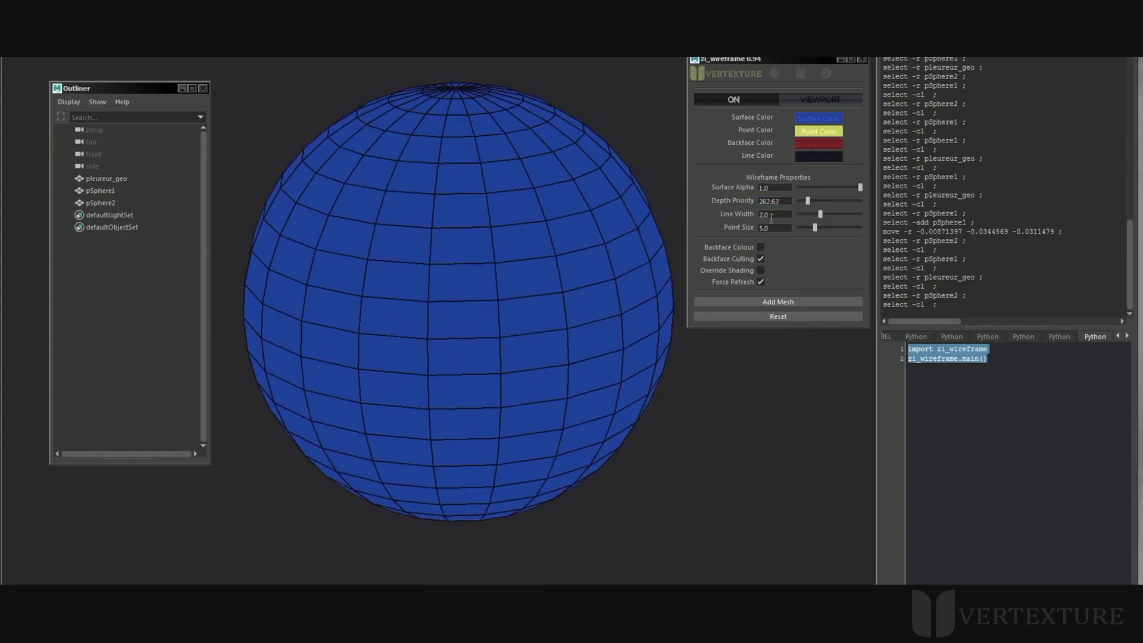
# Raise the wireframe line width to 6.0 and set the line colour to bright yellow-green.
pyautogui.moveTo(823, 216)
pyautogui.mouseDown()
pyautogui.moveTo(862, 216)
pyautogui.moveTo(799, 217)
pyautogui.moveTo(845, 218)
pyautogui.mouseUp()
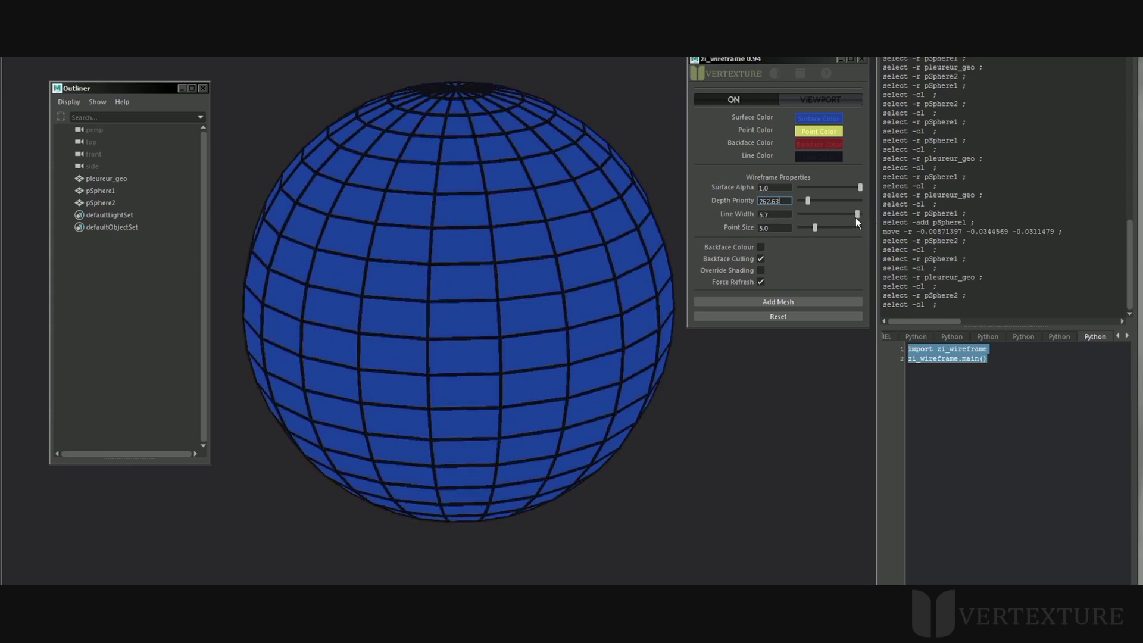
pyautogui.click(822, 155)
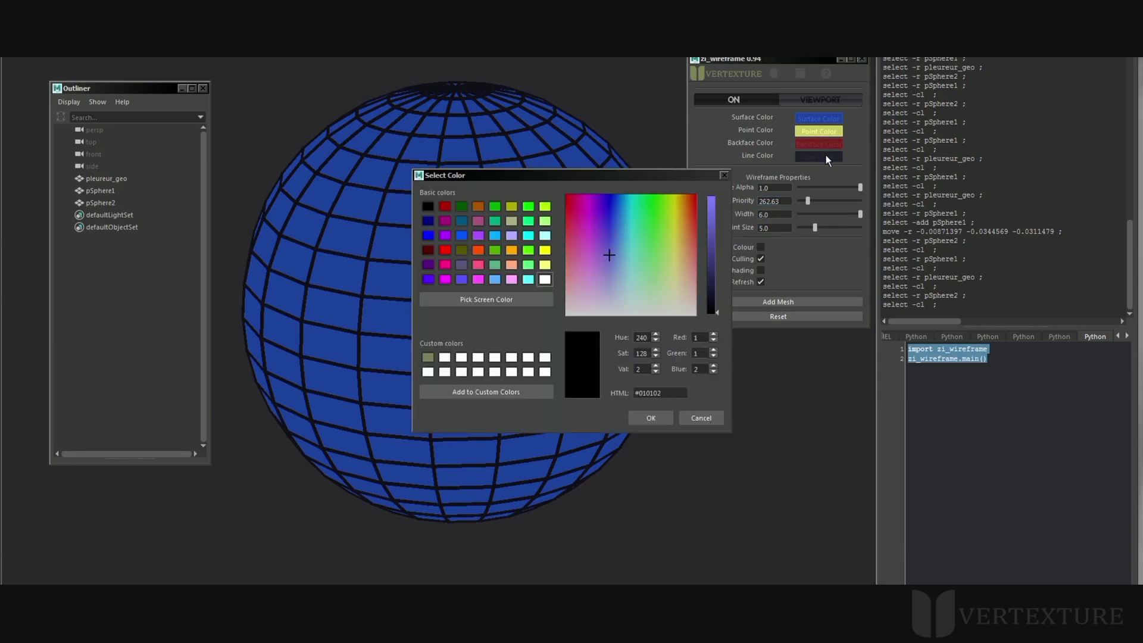
pyautogui.click(653, 194)
pyautogui.click(668, 197)
pyautogui.click(711, 202)
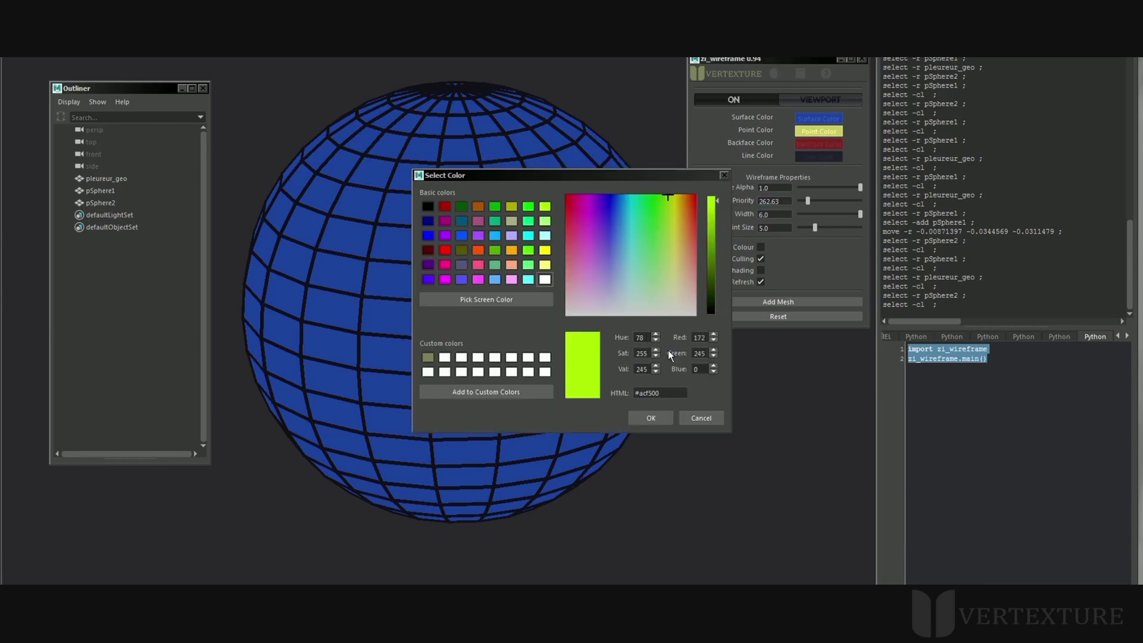
pyautogui.click(651, 418)
# Set the wireframe line colour to black.
pyautogui.click(819, 156)
pyautogui.click(428, 206)
pyautogui.click(652, 418)
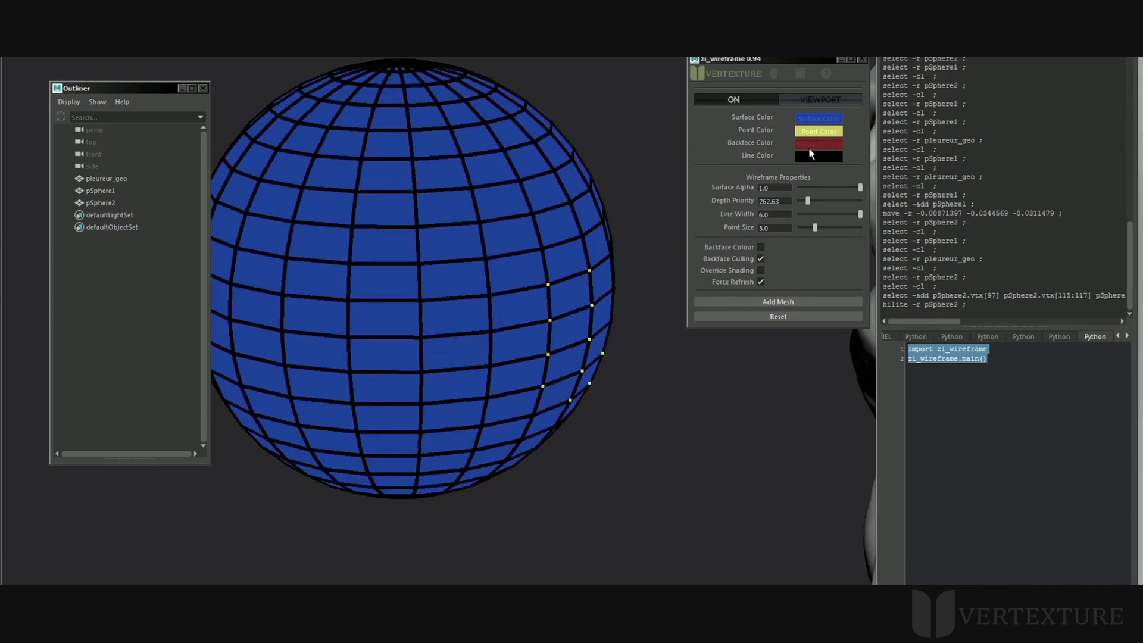
# Raise the wireframe point size to 20.0 and set the point colour to red.
pyautogui.moveTo(815, 228); pyautogui.dragTo(873, 220)
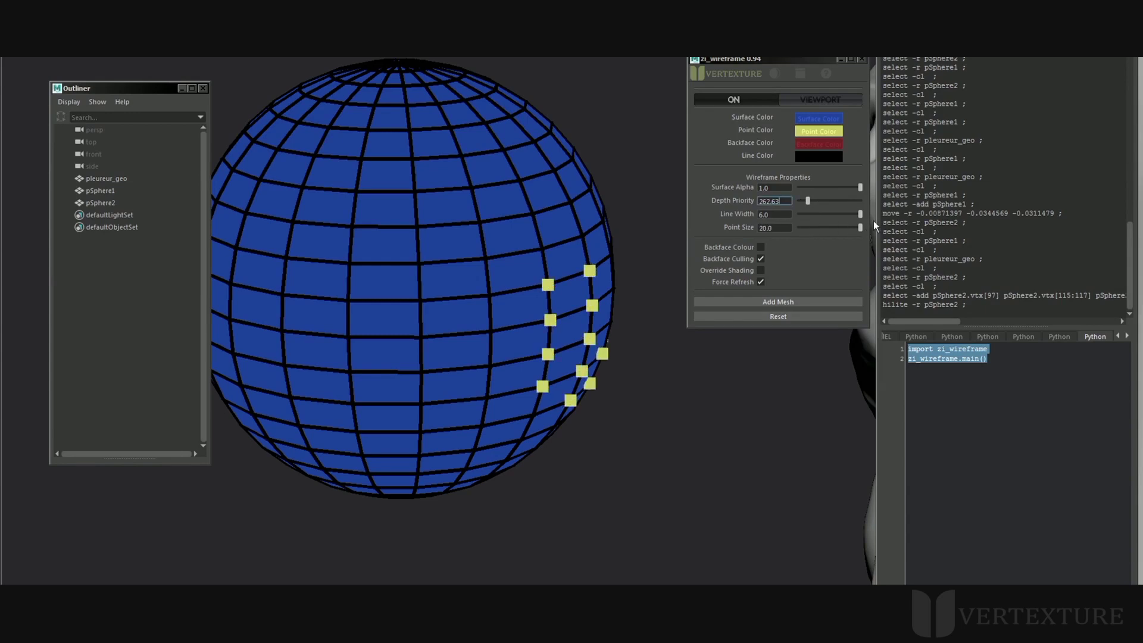
pyautogui.click(811, 133)
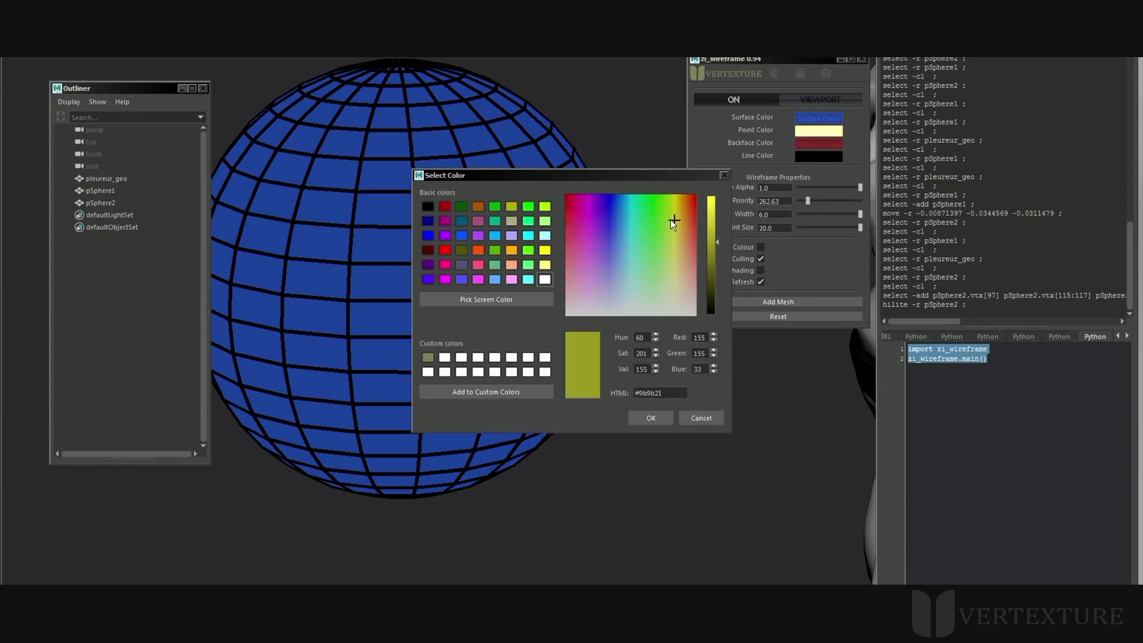
pyautogui.moveTo(671, 220); pyautogui.dragTo(709, 197)
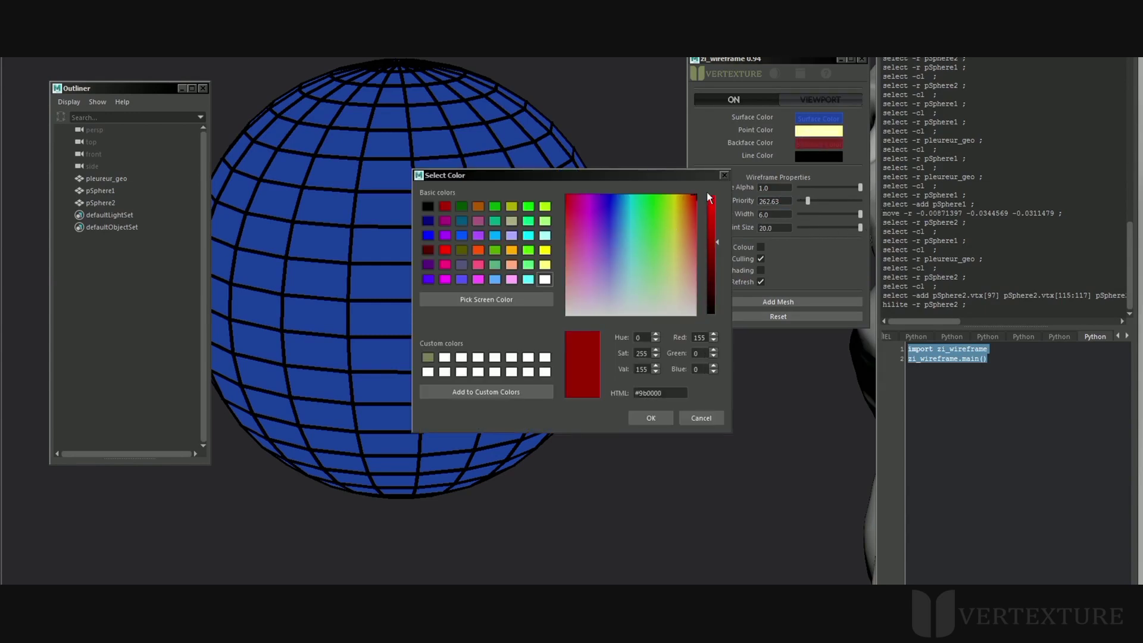
pyautogui.click(652, 418)
# Return to object selection, select the pleureur_geo statue mesh and lower the wireframe line width to 1.39.
pyautogui.keyDown('alt'); pyautogui.moveTo(653, 416); pyautogui.dragTo(598, 477, button='right'); pyautogui.keyUp('alt')
pyautogui.press('F8')
pyautogui.keyDown('alt'); pyautogui.moveTo(597, 478); pyautogui.dragTo(401, 417, button='middle'); pyautogui.keyUp('alt')
pyautogui.click(401, 415)
pyautogui.keyDown('alt'); pyautogui.moveTo(488, 357); pyautogui.dragTo(571, 291, button='right'); pyautogui.keyUp('alt')
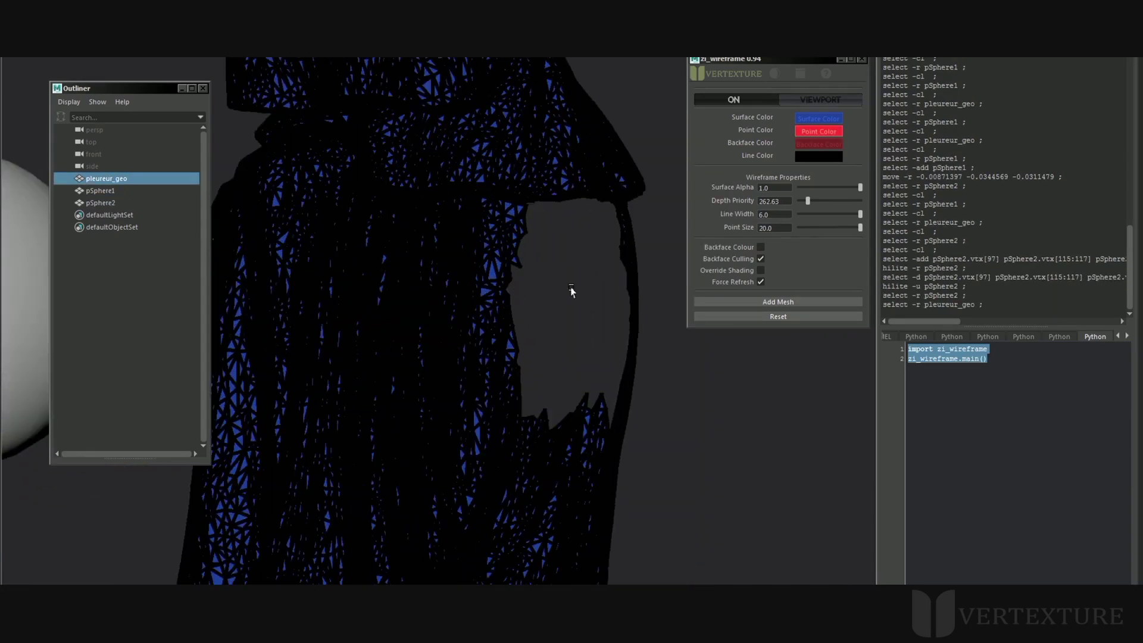
pyautogui.moveTo(816, 211)
pyautogui.mouseDown()
pyautogui.moveTo(795, 215)
pyautogui.moveTo(816, 222)
pyautogui.mouseUp()
pyautogui.keyDown('alt'); pyautogui.moveTo(558, 283); pyautogui.dragTo(559, 326, button='right'); pyautogui.keyUp('alt')
pyautogui.keyDown('alt'); pyautogui.moveTo(559, 325); pyautogui.dragTo(523, 317, button='middle'); pyautogui.keyUp('alt')
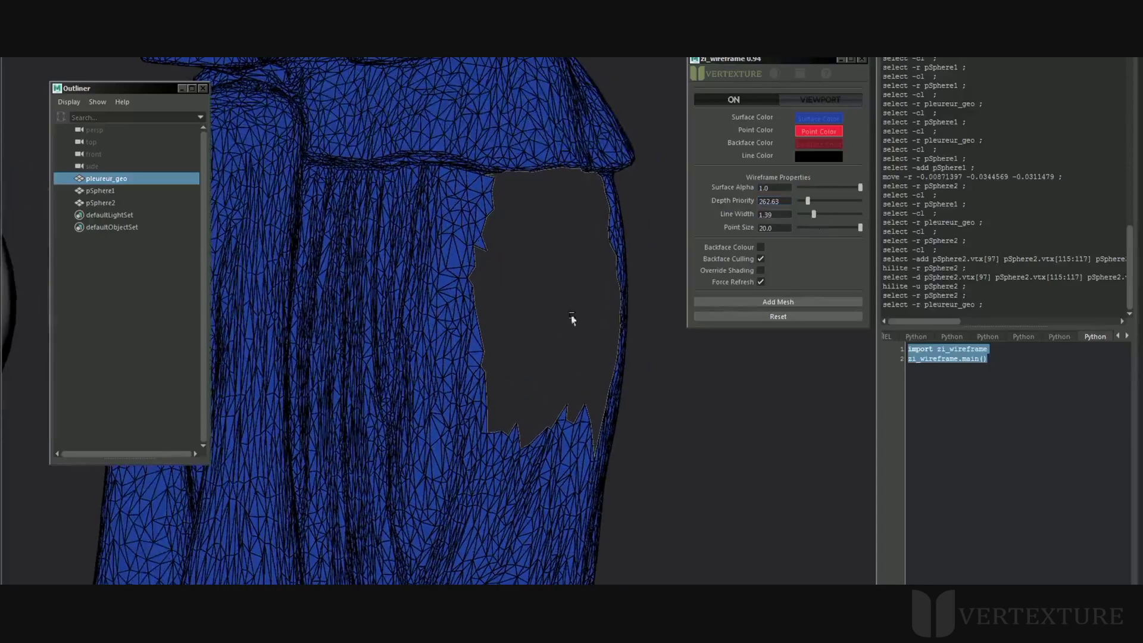
# Enable Backface Colour for the statue, switching it off and on again to compare the hole's interior.
pyautogui.click(761, 247)
pyautogui.keyDown('alt'); pyautogui.moveTo(651, 273); pyautogui.dragTo(511, 309); pyautogui.keyUp('alt')
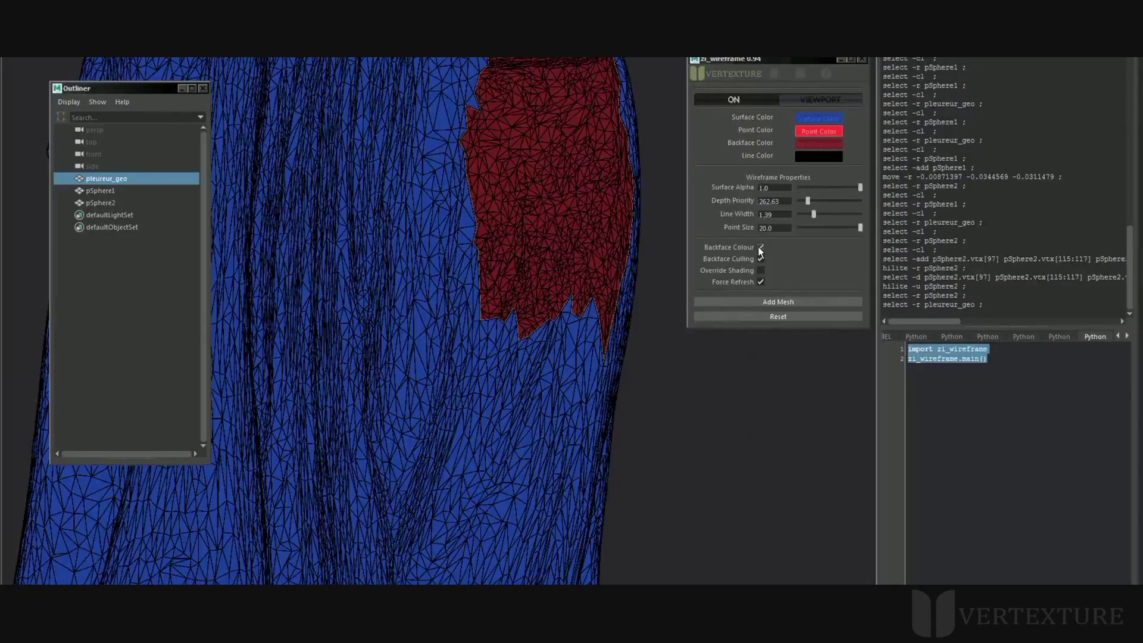
pyautogui.click(761, 247)
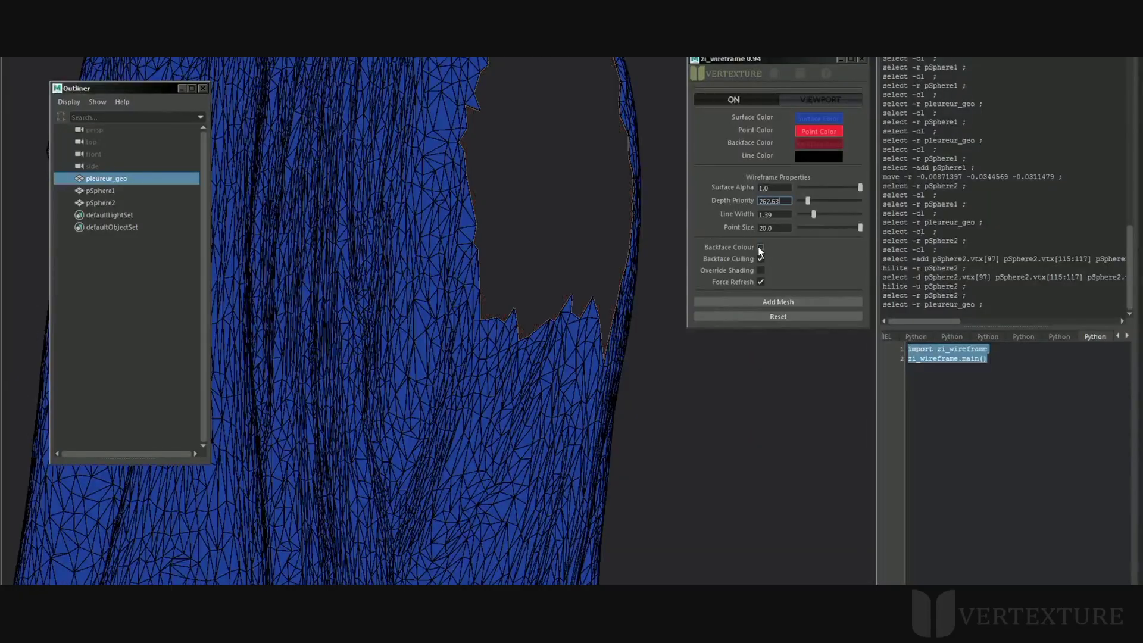
pyautogui.click(761, 248)
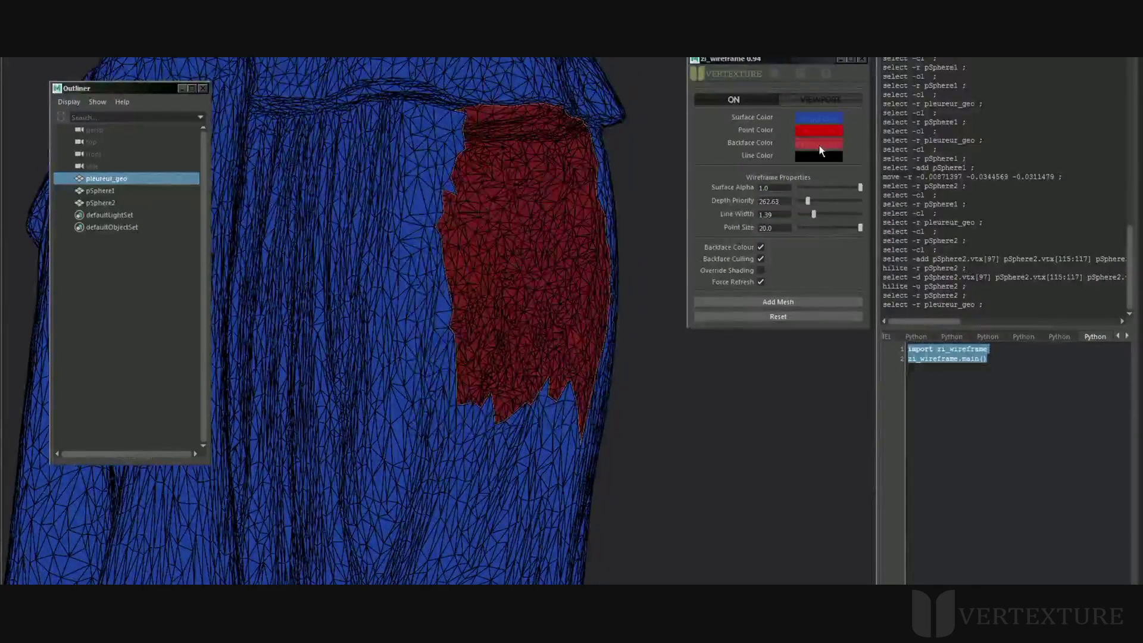
# Set the backface colour to bright yellow-green (#aaff00).
pyautogui.click(819, 131)
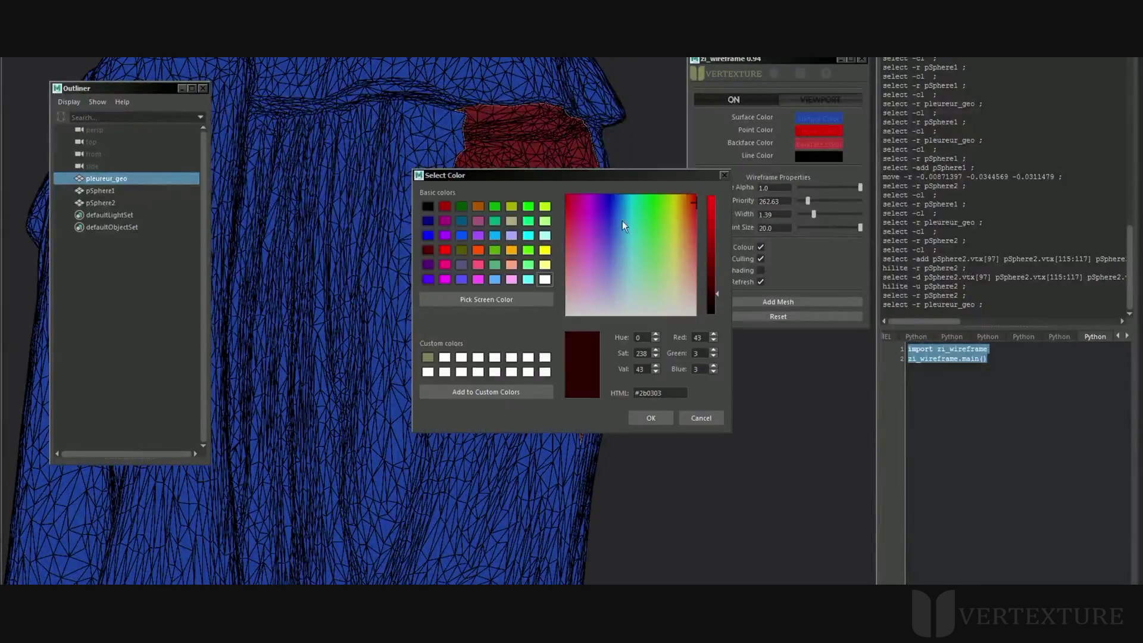
pyautogui.click(528, 206)
pyautogui.click(545, 206)
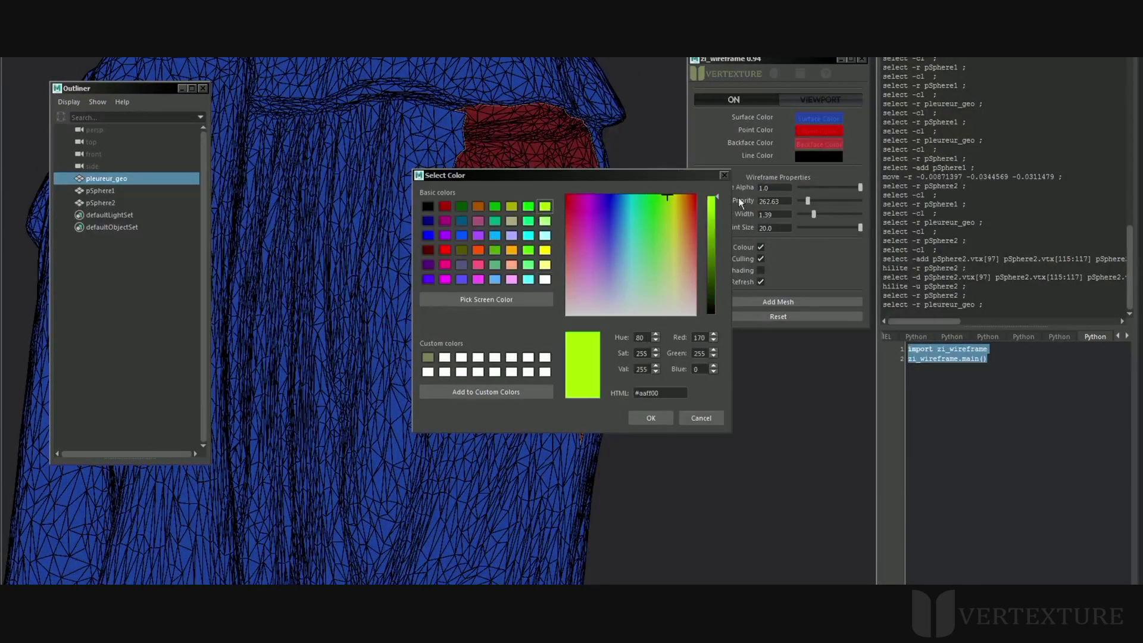
pyautogui.click(651, 418)
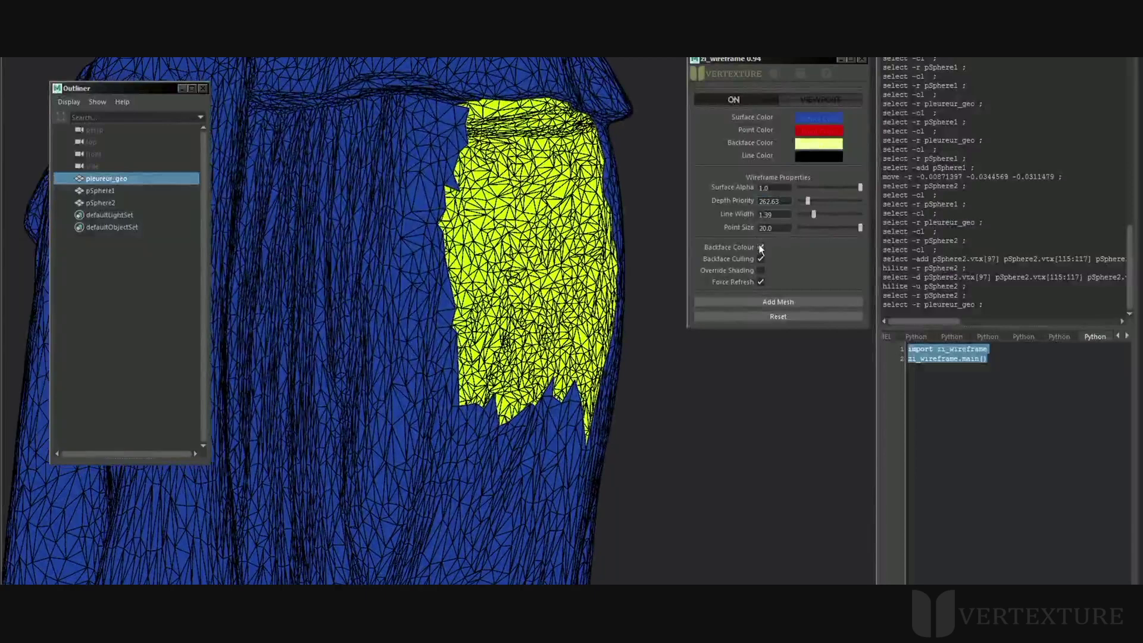
# Disable Backface Colour and toggle Backface Culling off and on to compare the inside faces of the statue.
pyautogui.click(760, 247)
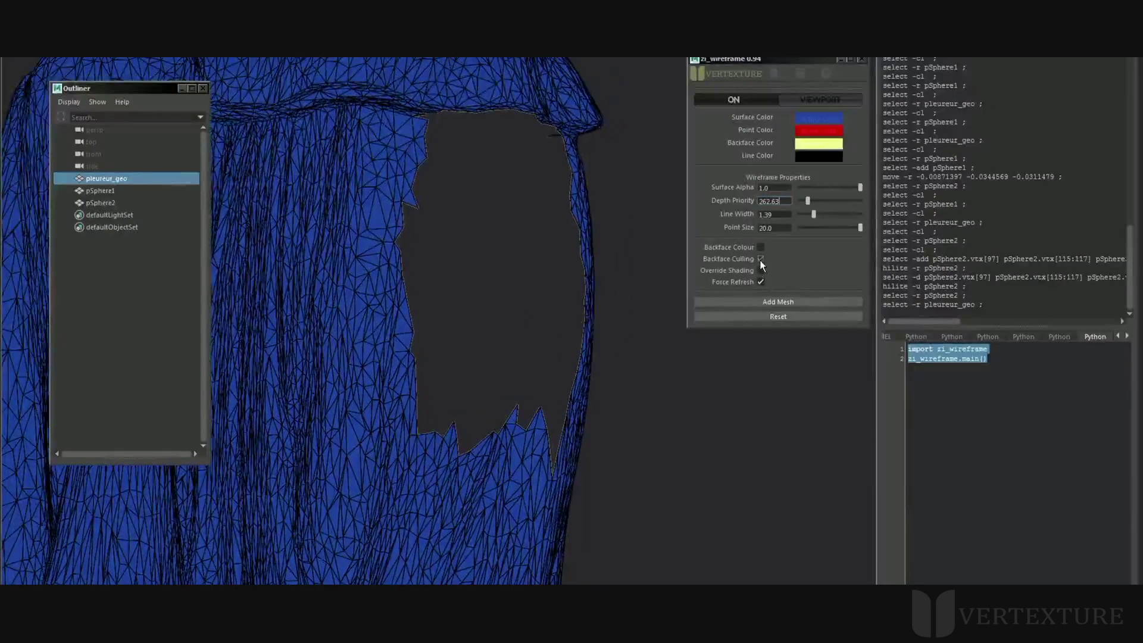
pyautogui.click(761, 259)
pyautogui.click(761, 259)
pyautogui.click(761, 259)
pyautogui.click(761, 259)
pyautogui.keyDown('alt'); pyautogui.moveTo(551, 405); pyautogui.dragTo(456, 396, button='right'); pyautogui.keyUp('alt')
pyautogui.keyDown('alt'); pyautogui.moveTo(456, 396); pyautogui.dragTo(500, 330); pyautogui.keyUp('alt')
pyautogui.keyDown('alt'); pyautogui.moveTo(526, 369); pyautogui.dragTo(513, 334, button='middle'); pyautogui.keyUp('alt')
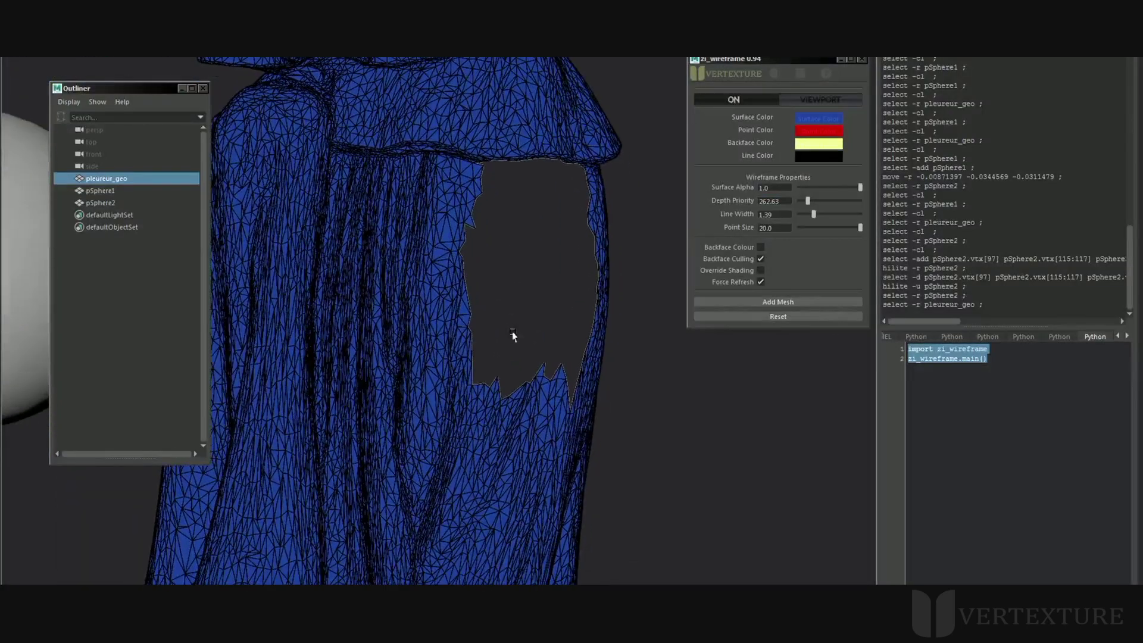
# Lower the surface alpha to 0.44 and toggle Override Shading to compare the statue, leaving the option off.
pyautogui.click(760, 270)
pyautogui.click(761, 271)
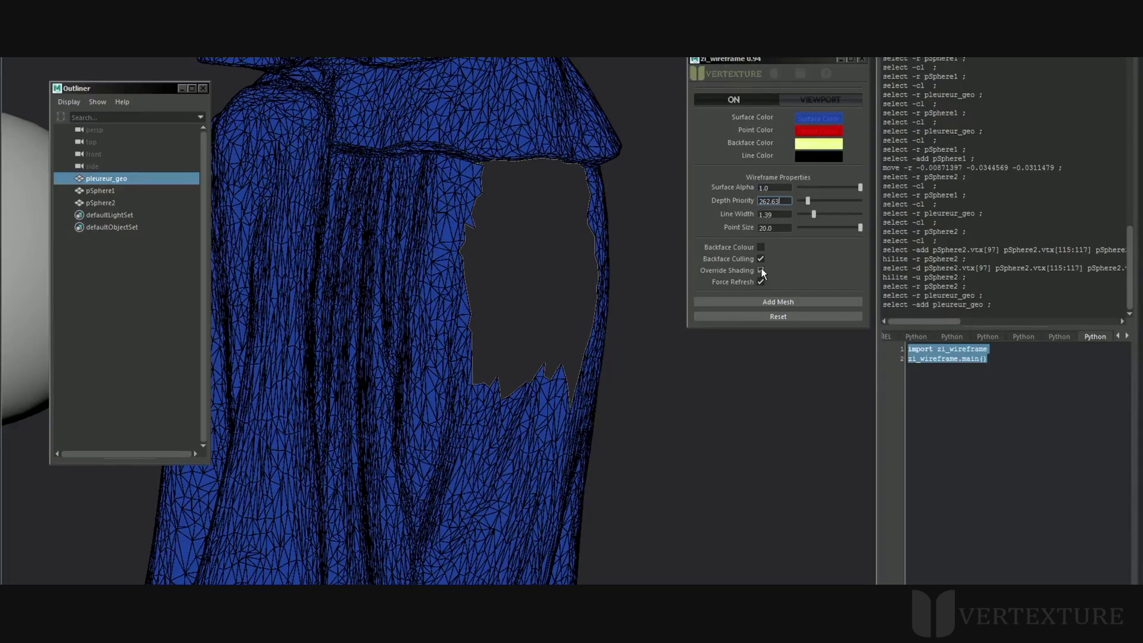
pyautogui.moveTo(857, 188); pyautogui.dragTo(826, 188)
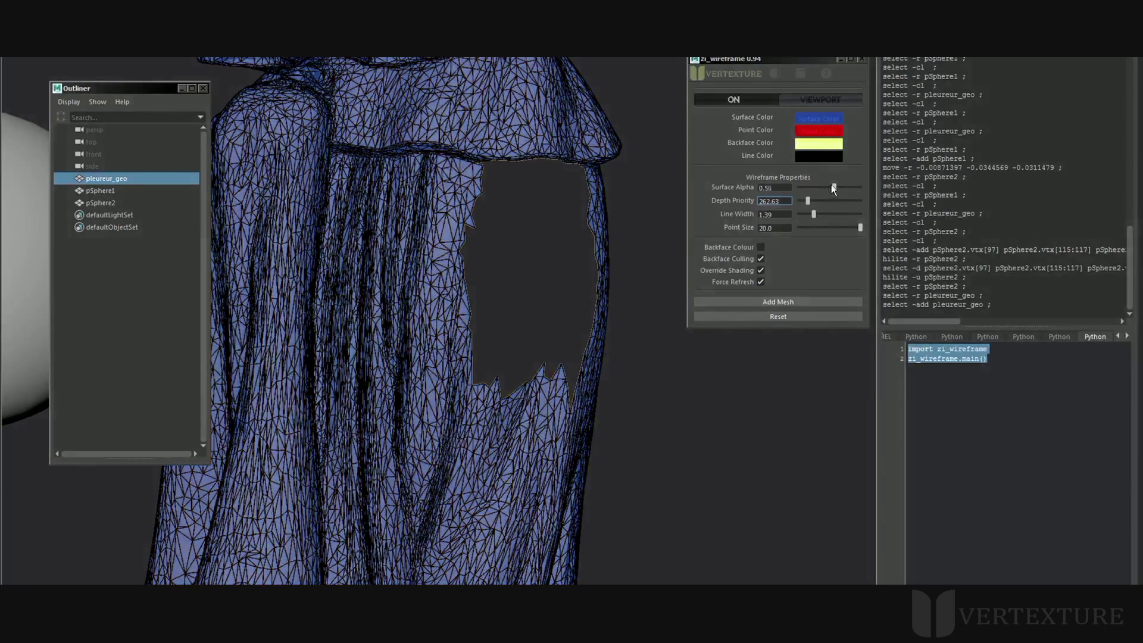
pyautogui.click(762, 271)
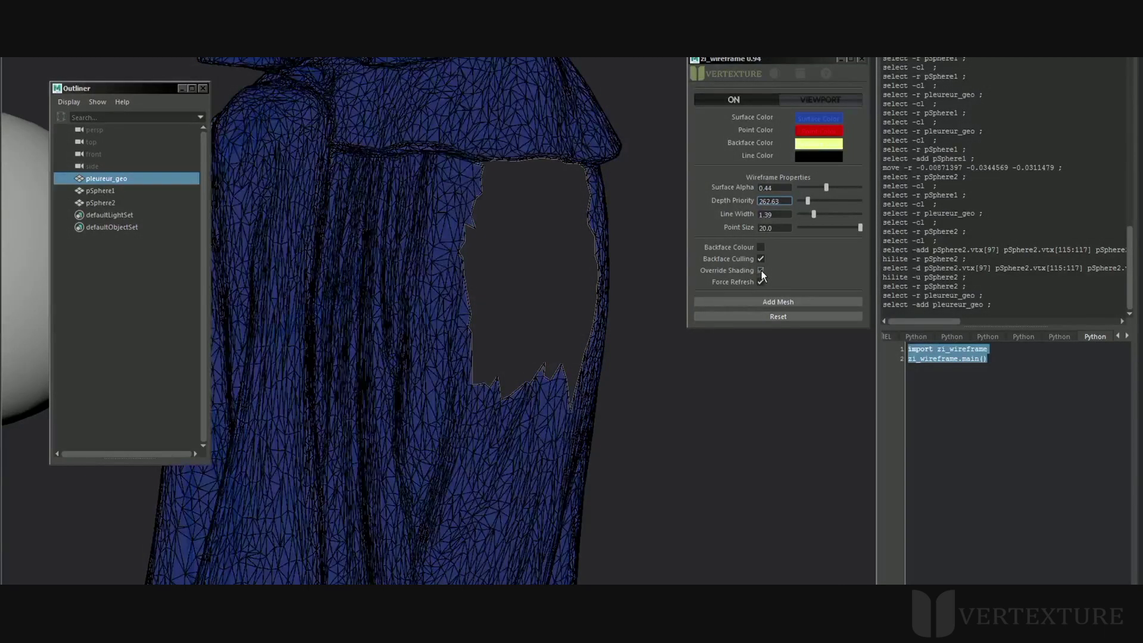
pyautogui.click(761, 271)
pyautogui.click(762, 271)
# Open the pleureur_geoShape attributes and toggle Shading in its Drawing Overrides, leaving it off.
pyautogui.hotkey('ctrl', 'a')
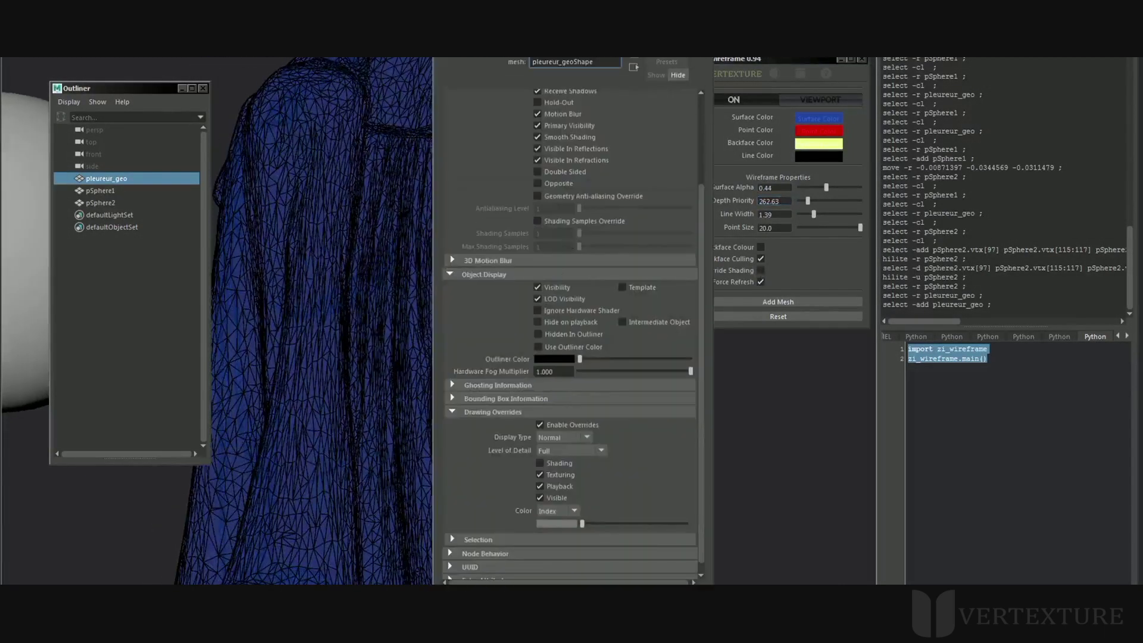
pyautogui.moveTo(565, 19); pyautogui.dragTo(265, 1)
pyautogui.scroll(-1, 206, 451)
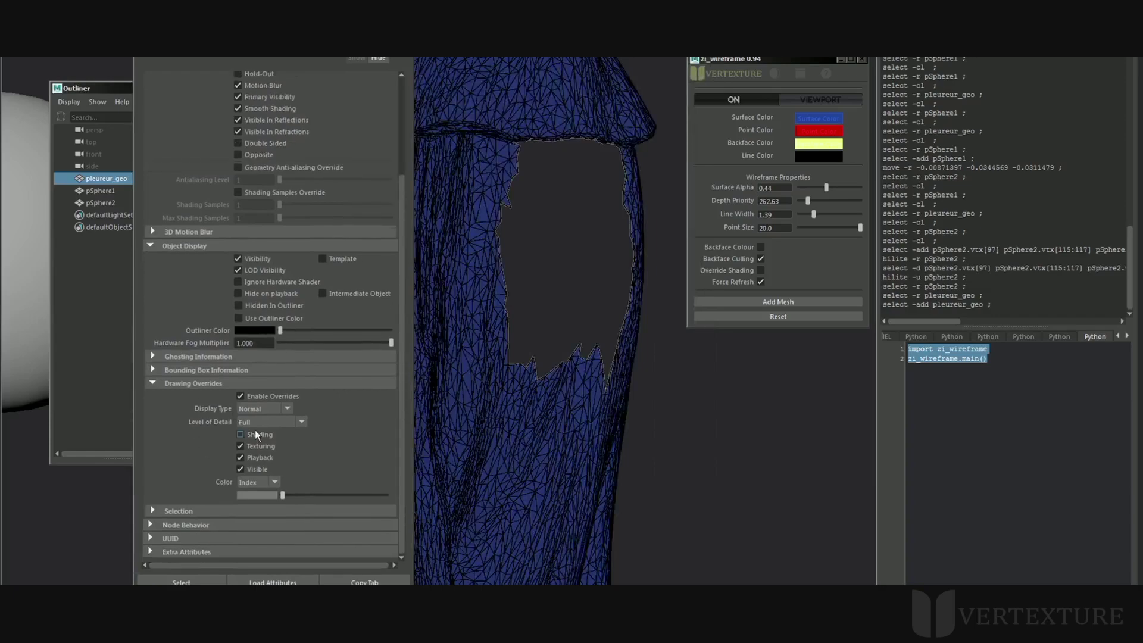
pyautogui.click(255, 430)
pyautogui.click(257, 431)
pyautogui.click(258, 432)
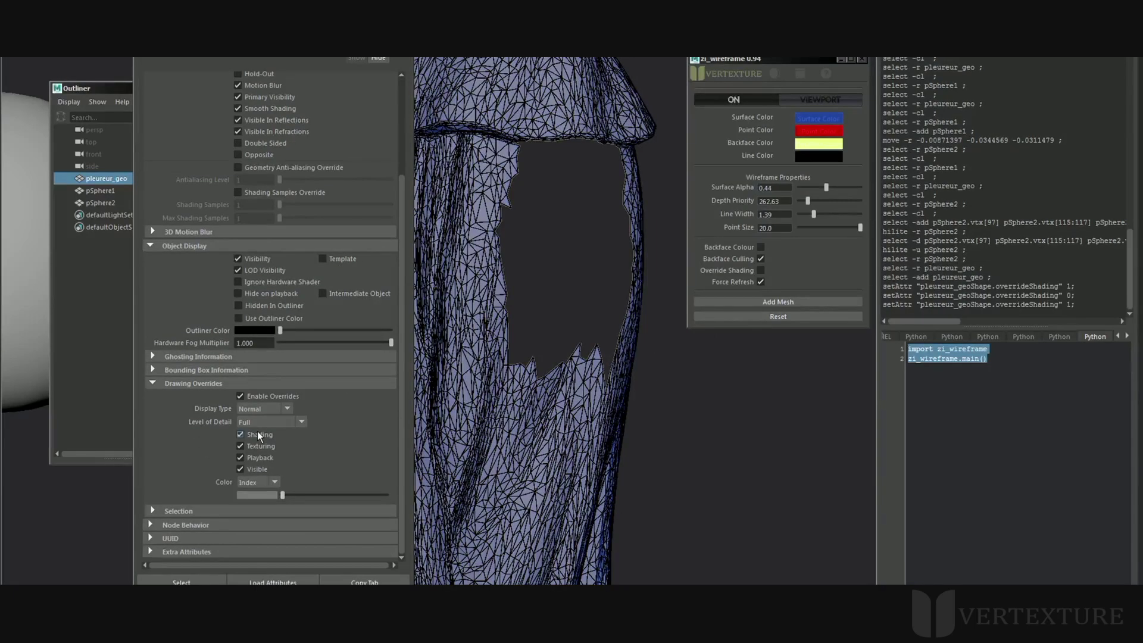
pyautogui.click(257, 431)
# Enable Backface Colour and lower the surface alpha to 0.26.
pyautogui.click(760, 246)
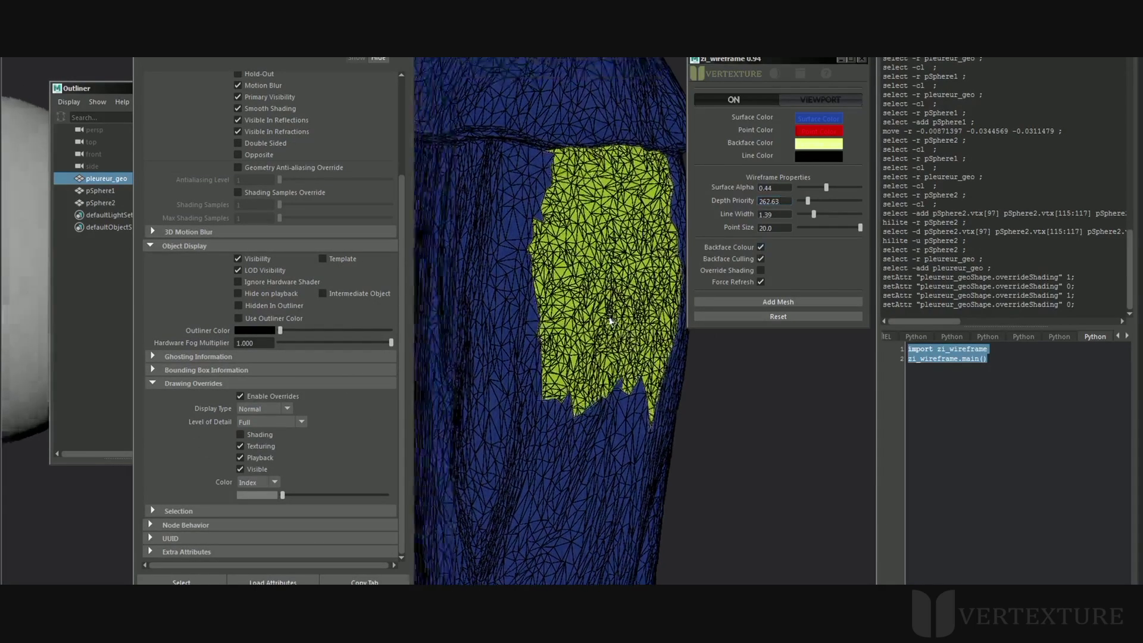
pyautogui.keyDown('alt'); pyautogui.moveTo(610, 322); pyautogui.dragTo(810, 240); pyautogui.keyUp('alt')
pyautogui.moveTo(825, 190); pyautogui.dragTo(817, 190)
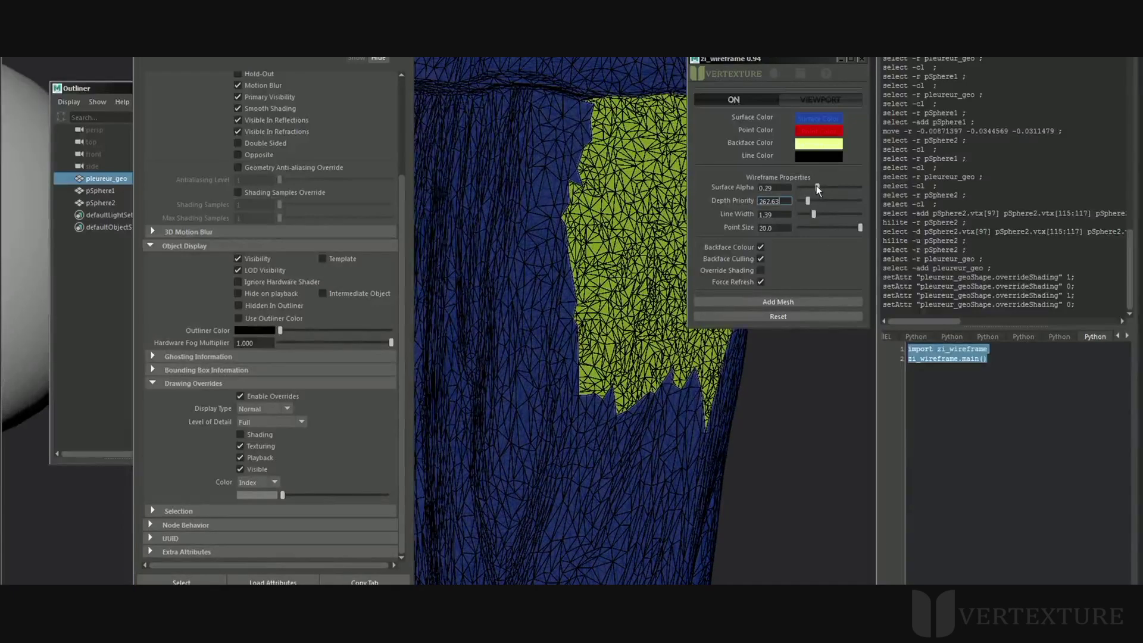
# Toggle Override Shading on and off while watching the shape's Shading attribute, and close the Attribute Editor.
pyautogui.click(760, 271)
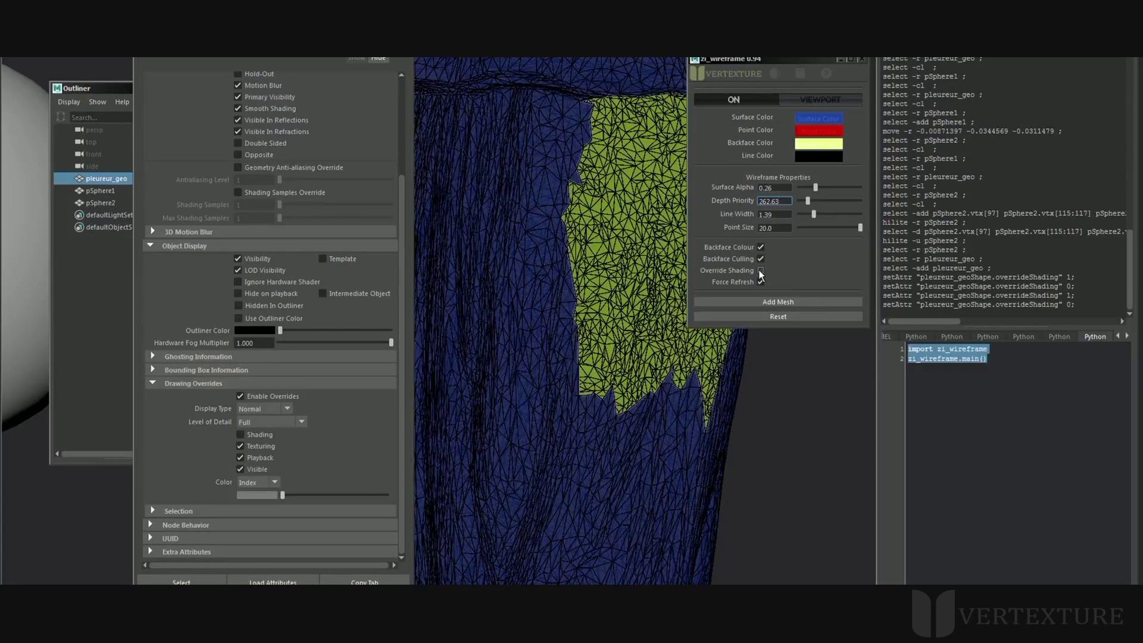
pyautogui.click(761, 271)
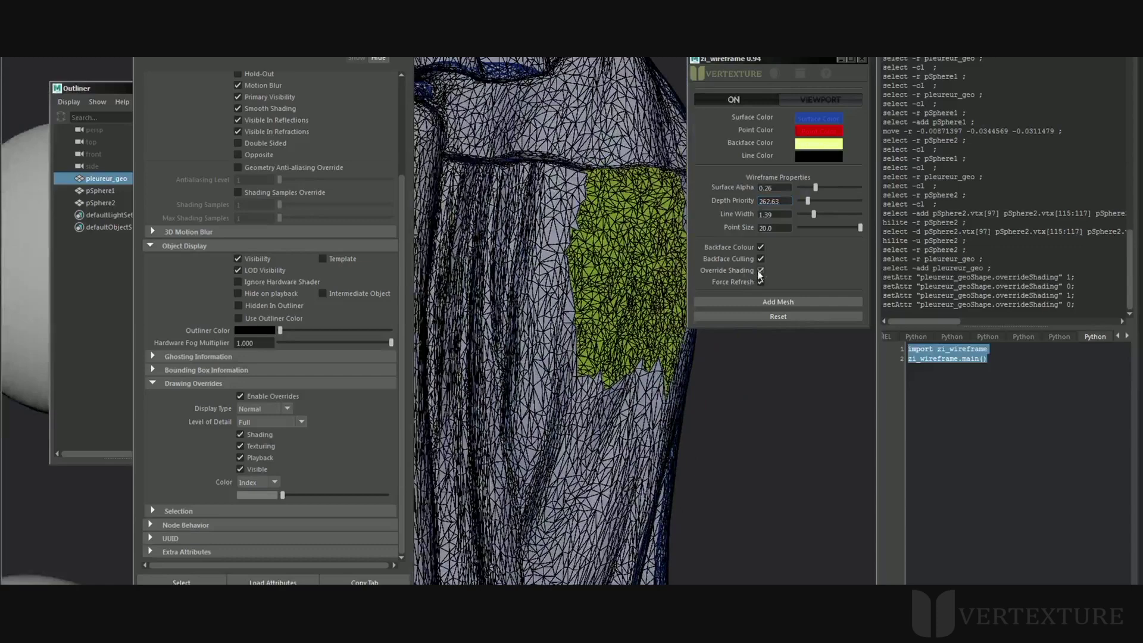
pyautogui.click(760, 271)
pyautogui.hotkey('ctrl', 'a')
# Disable Force Refresh, orbit around the statue to compare the wireframe display, and enable Force Refresh again.
pyautogui.scroll(-2, 499, 301)
pyautogui.keyDown('alt'); pyautogui.moveTo(499, 301); pyautogui.dragTo(624, 271); pyautogui.keyUp('alt')
pyautogui.click(757, 283)
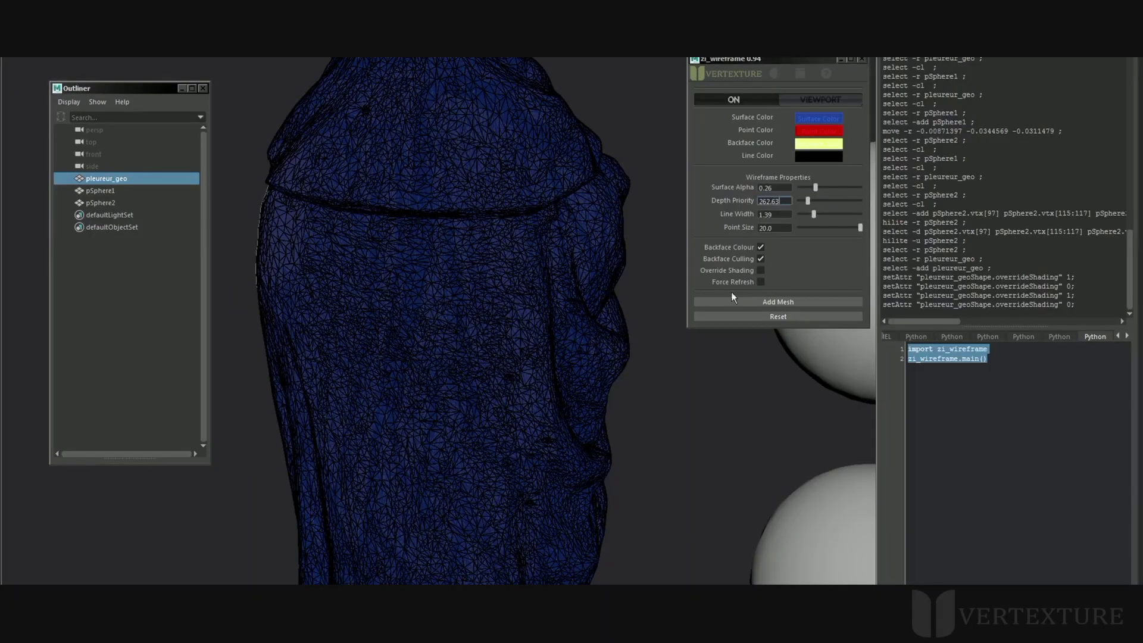
pyautogui.keyDown('alt'); pyautogui.moveTo(673, 334); pyautogui.dragTo(635, 322); pyautogui.keyUp('alt')
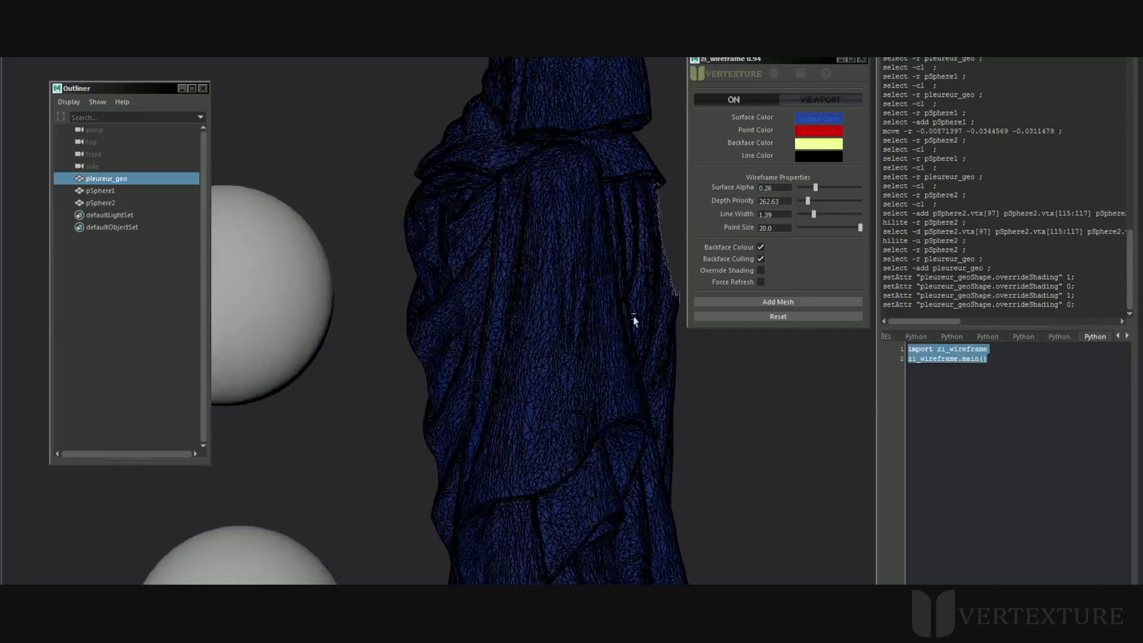
pyautogui.click(761, 283)
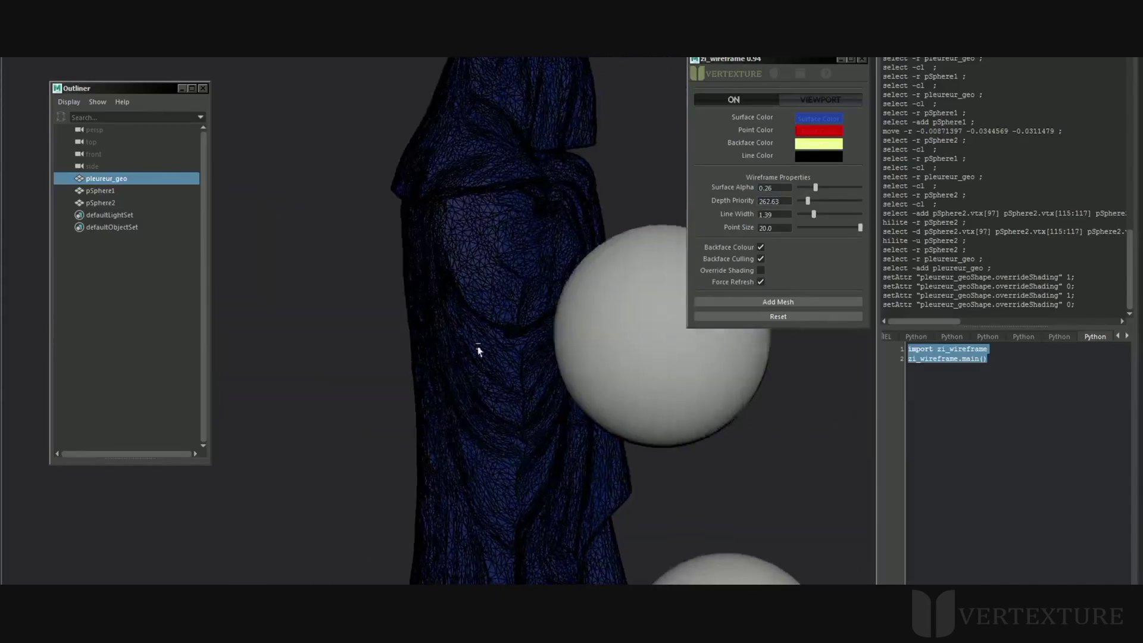